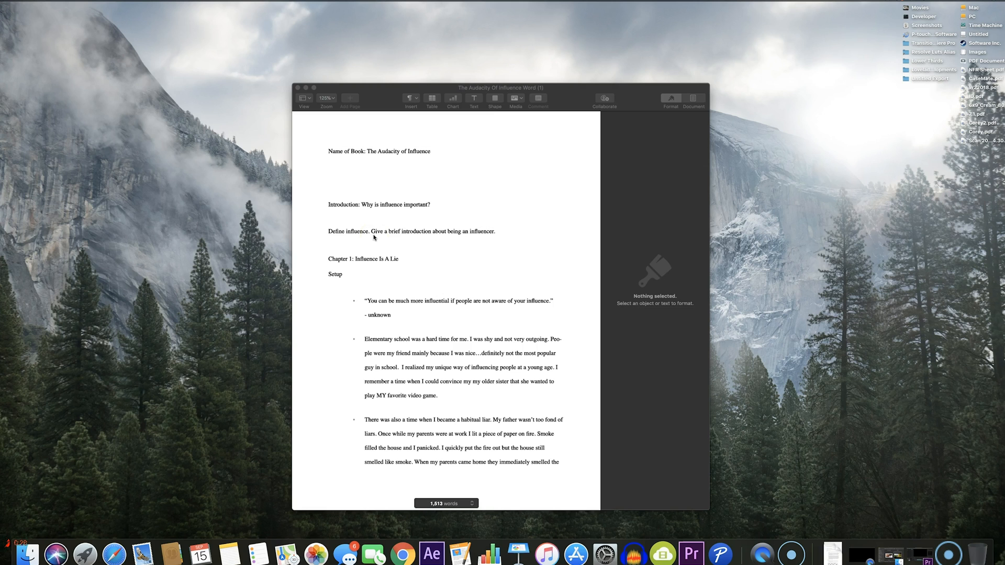
Skim the whole book outline from the title through the conclusion, then return to the introduction
scroll(409, 254, down, 15)
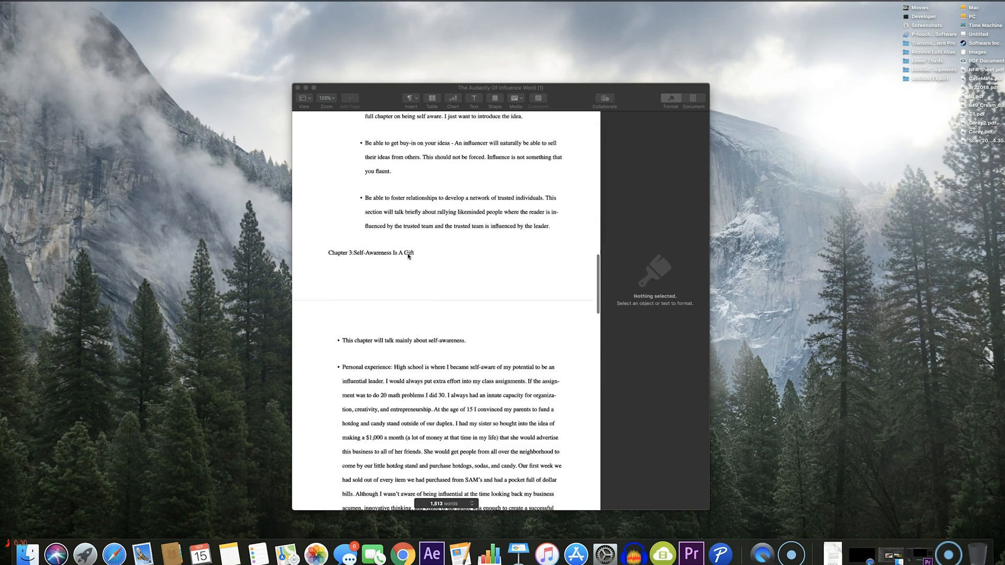
scroll(409, 256, down, 20)
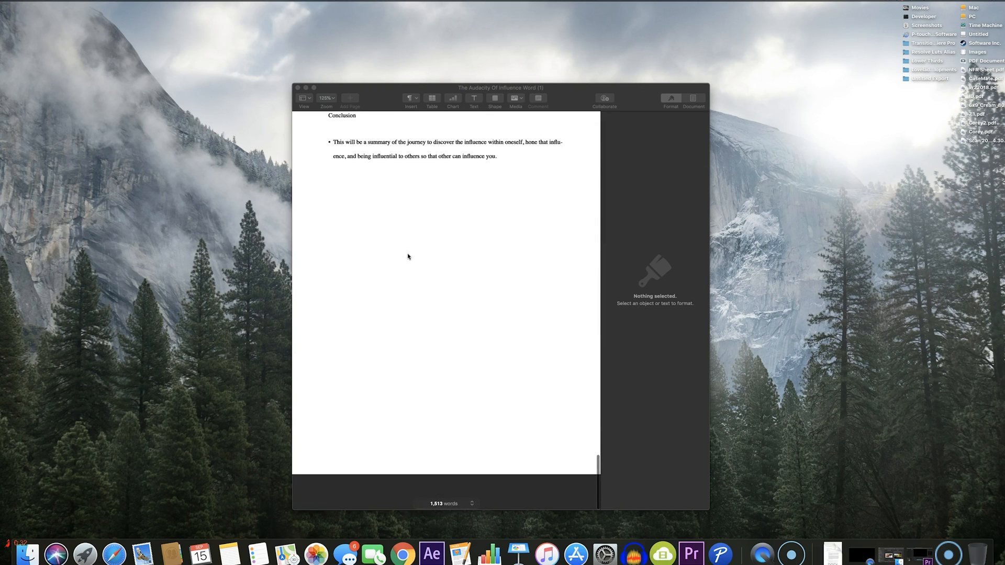
scroll(409, 257, up, 3)
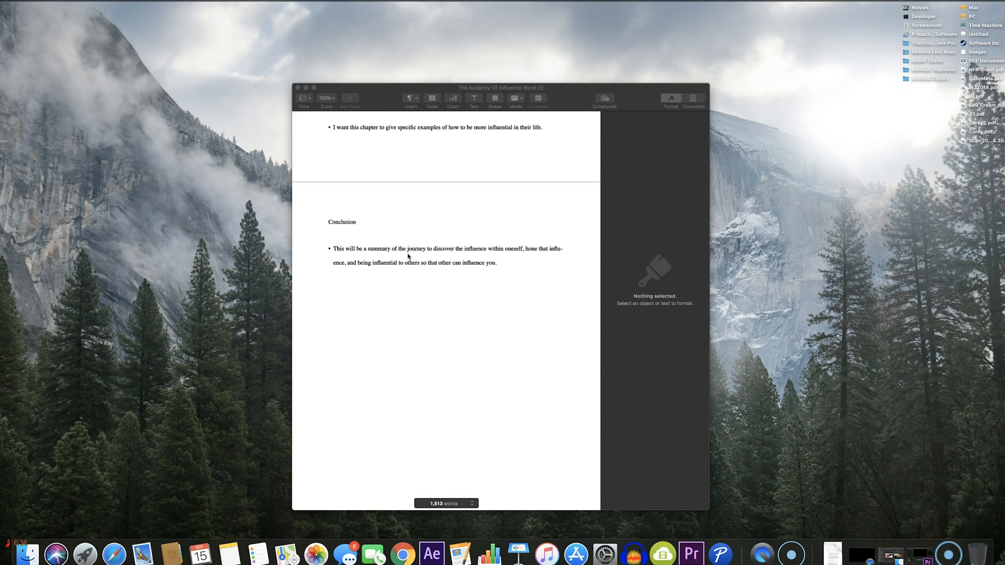
scroll(409, 256, up, 5)
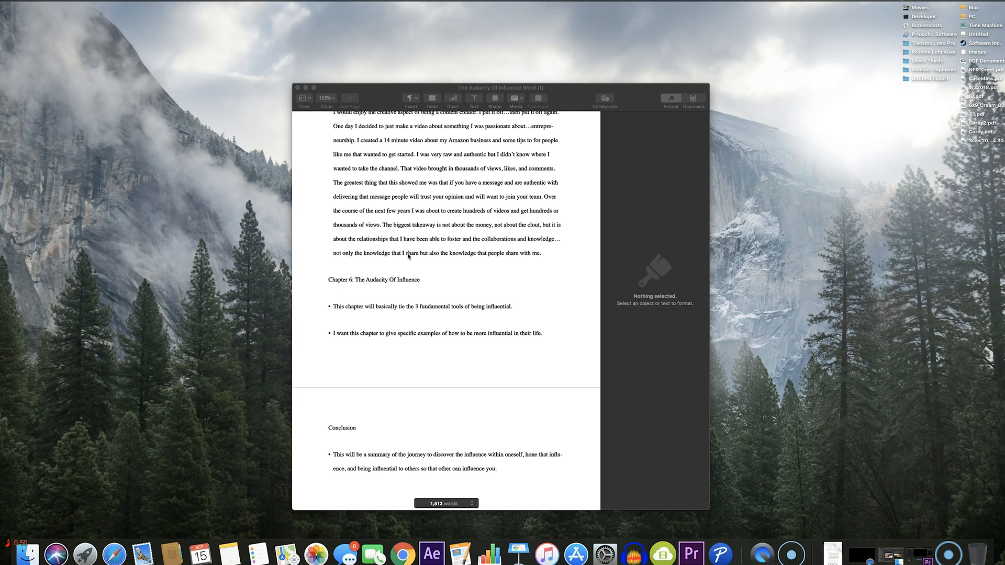
scroll(408, 255, up, 15)
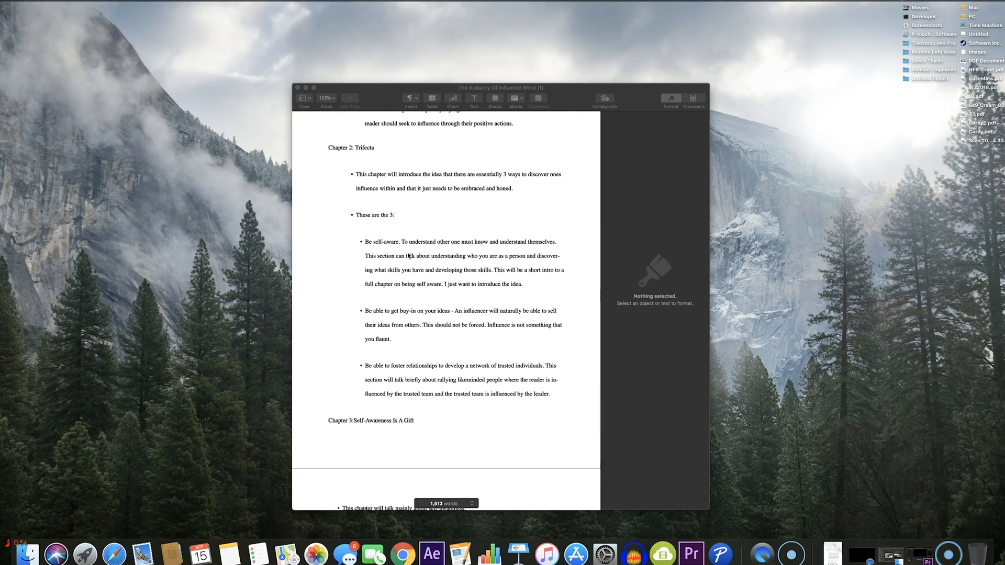
scroll(408, 255, up, 20)
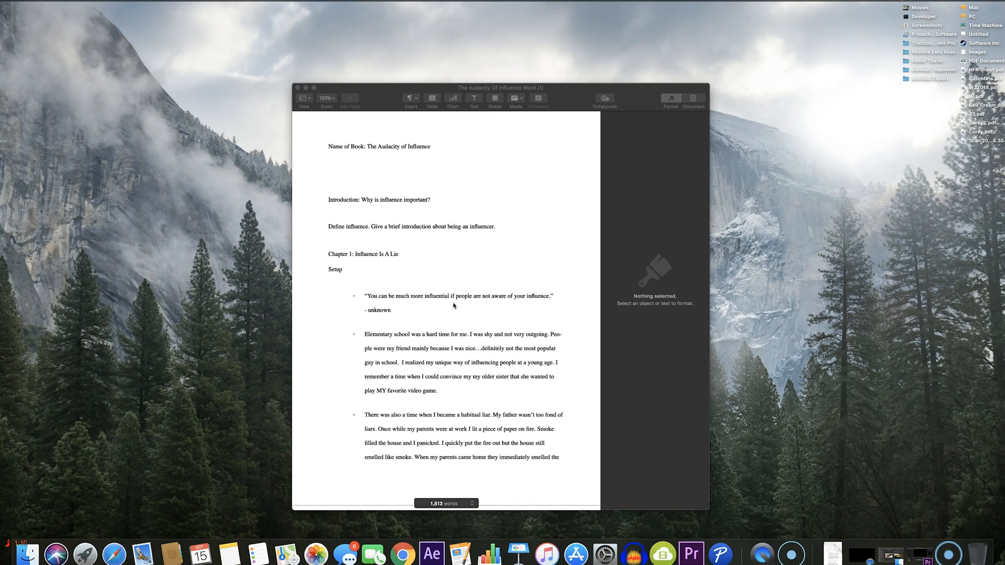
scroll(453, 306, down, 10)
scroll(453, 306, up, 6)
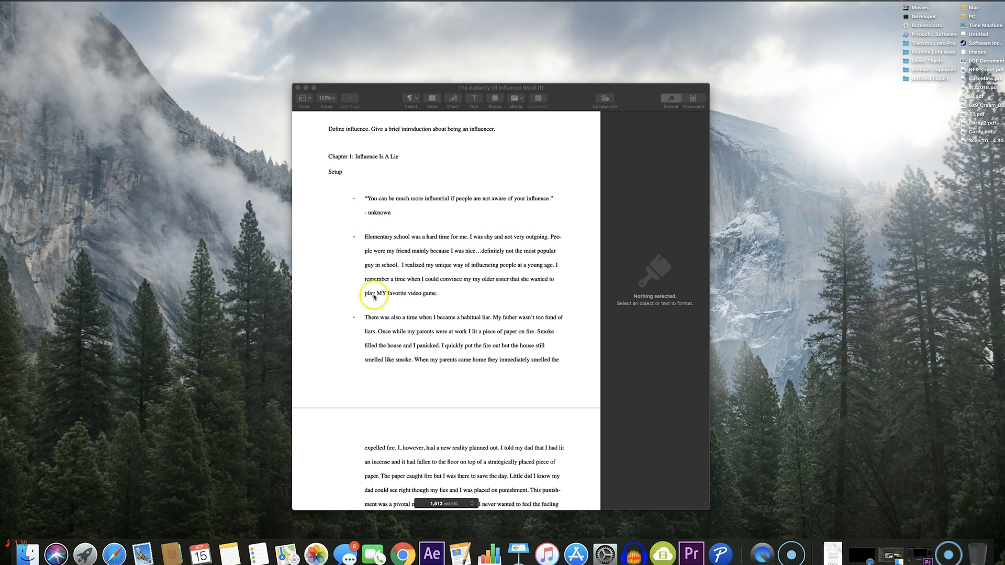
Read the outline's Chapter 1 setup, thesis and supporting content, and the three points of Chapter 2: Trifecta
scroll(509, 302, down, 5)
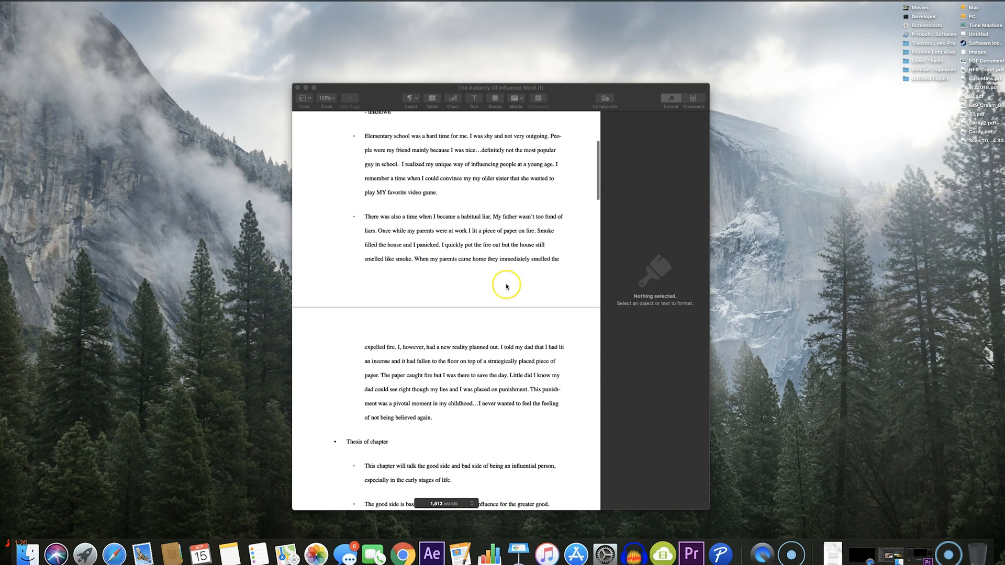
scroll(506, 293, down, 2)
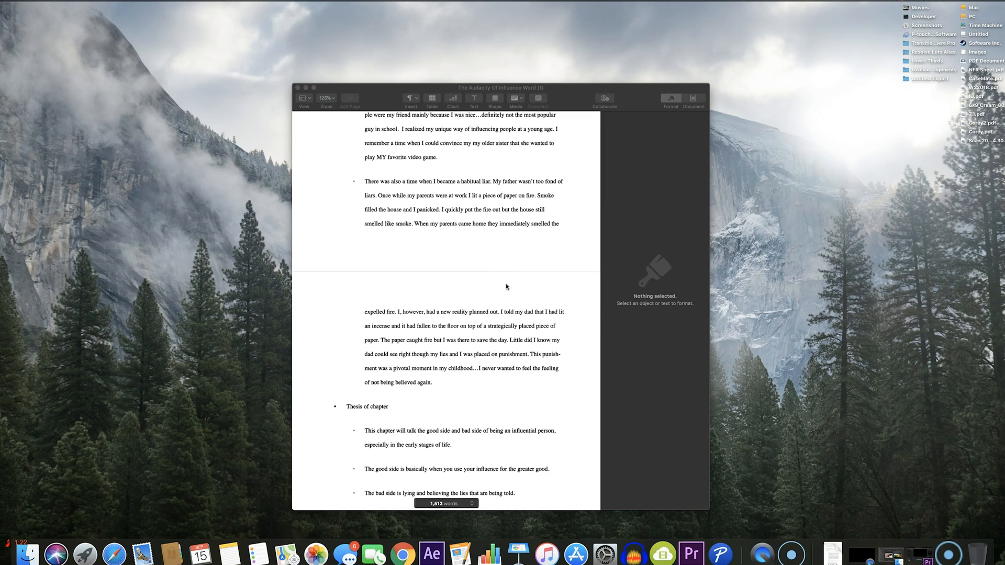
click(473, 292)
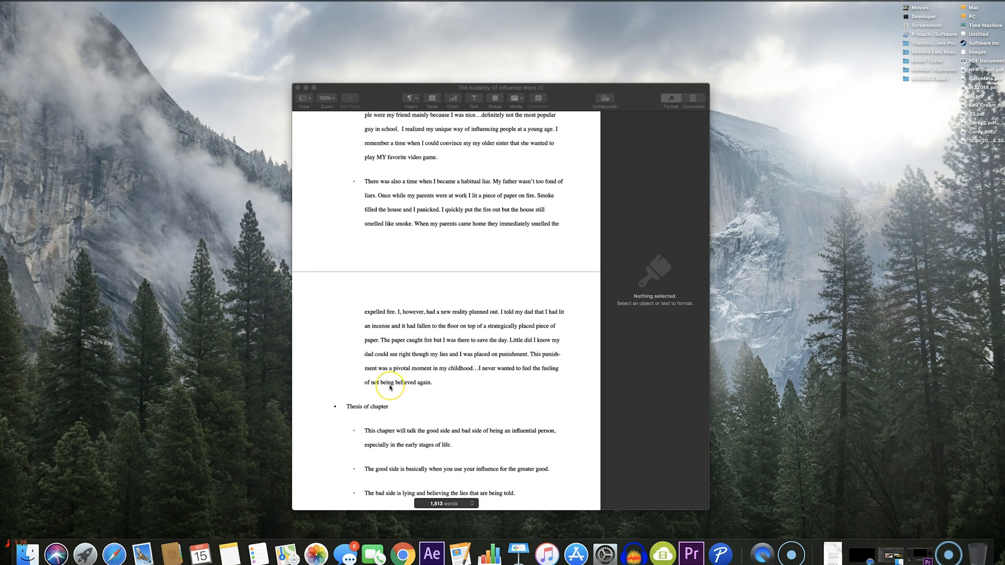
scroll(395, 392, down, 3)
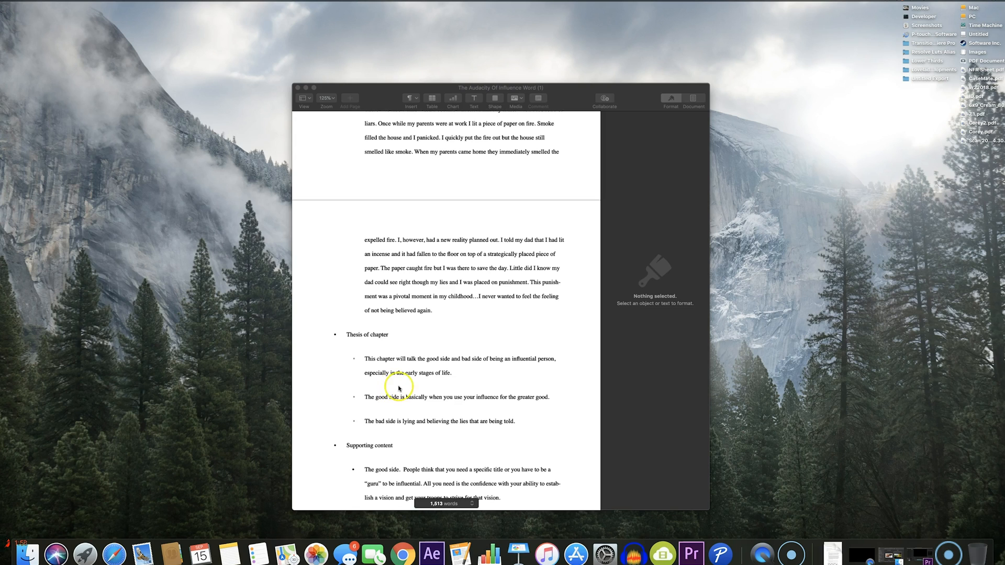
scroll(411, 319, down, 5)
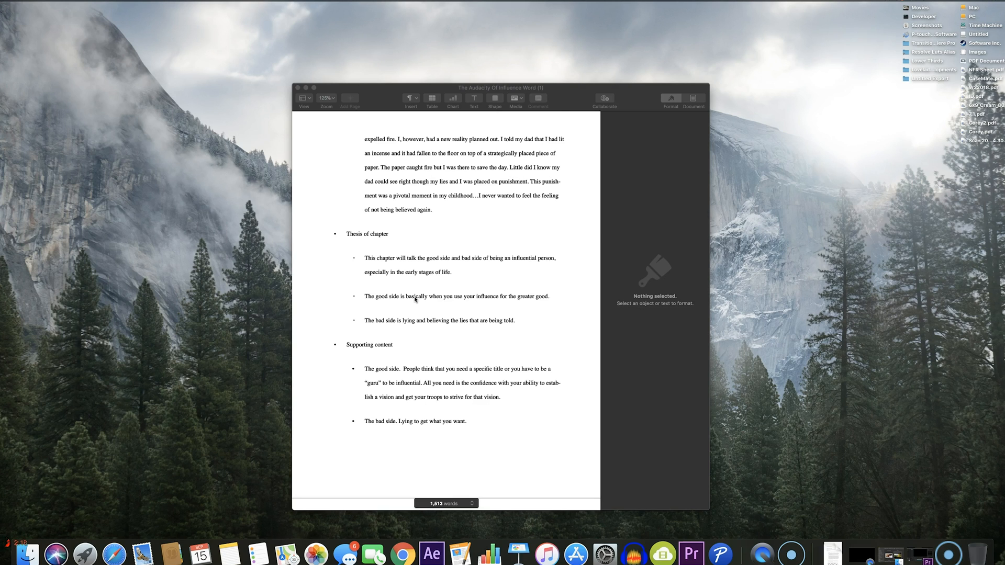
scroll(415, 299, down, 5)
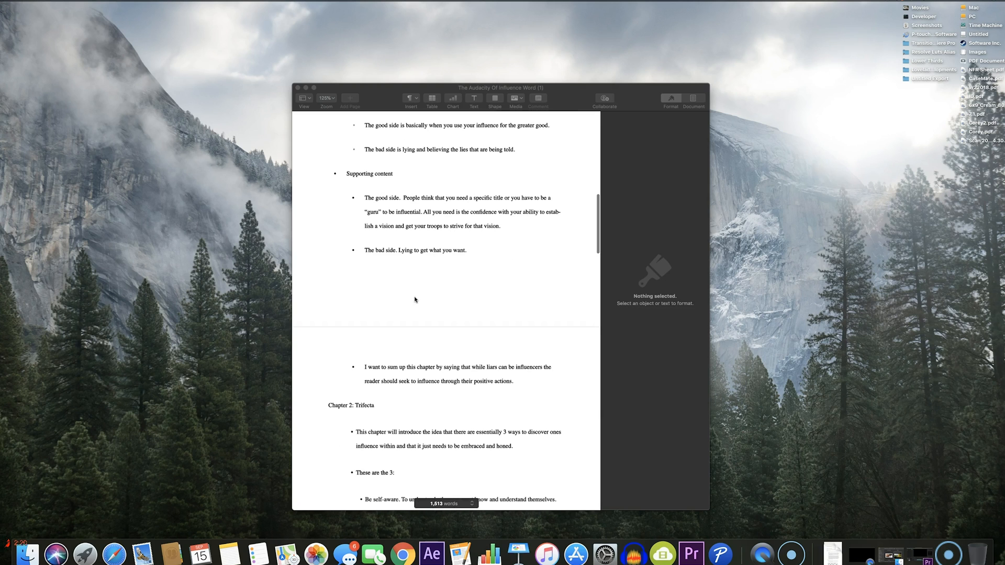
scroll(415, 299, down, 3)
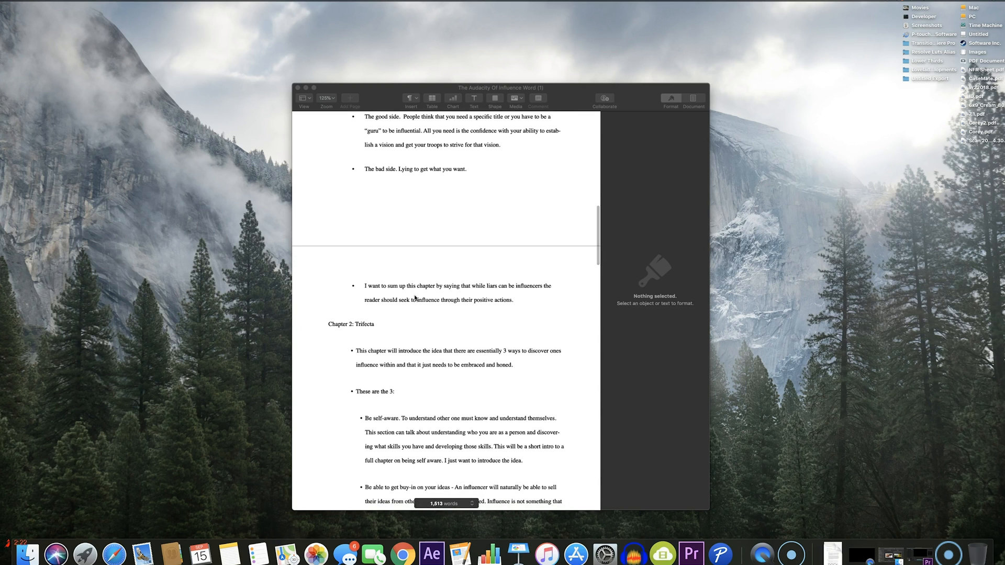
scroll(415, 298, down, 3)
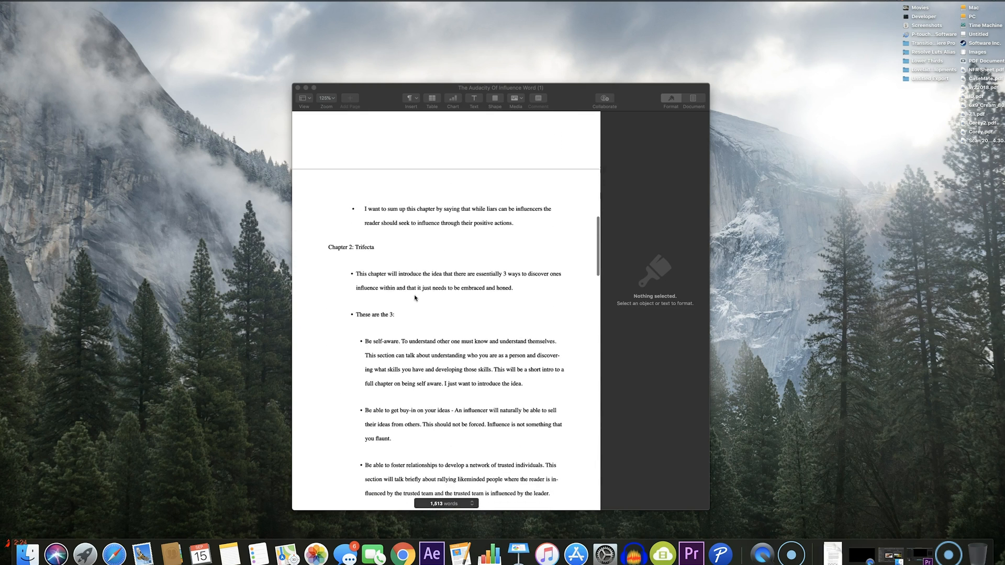
scroll(415, 298, down, 1)
scroll(414, 286, down, 2)
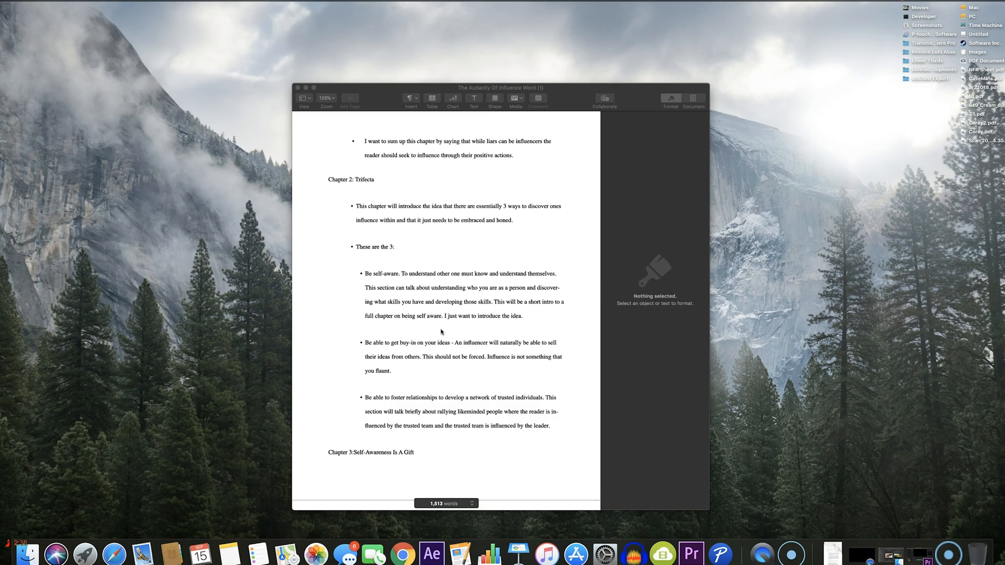
Read the outline of Chapters 3 to 6 with their personal experience notes, through to the conclusion
scroll(441, 331, down, 10)
click(434, 315)
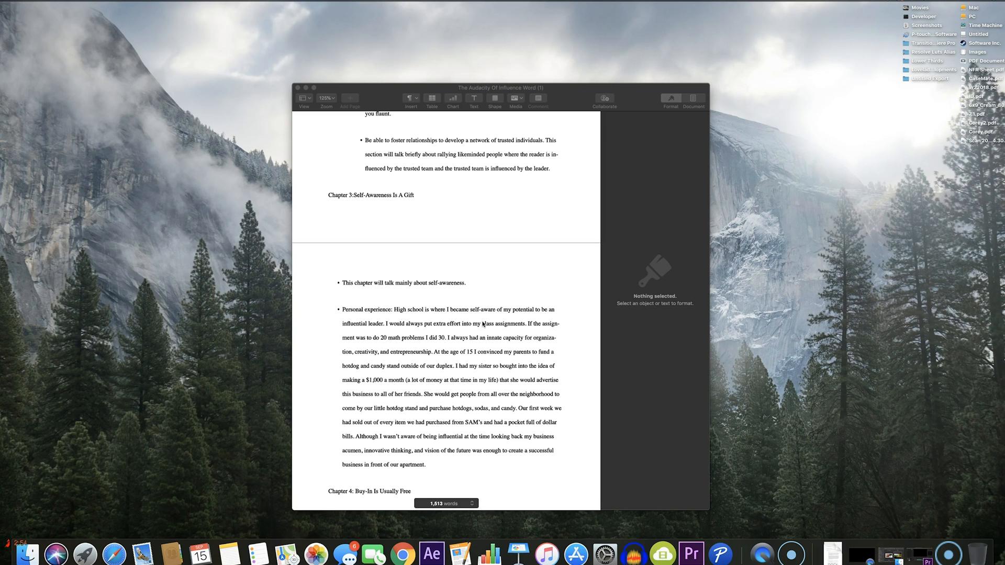
scroll(483, 324, down, 4)
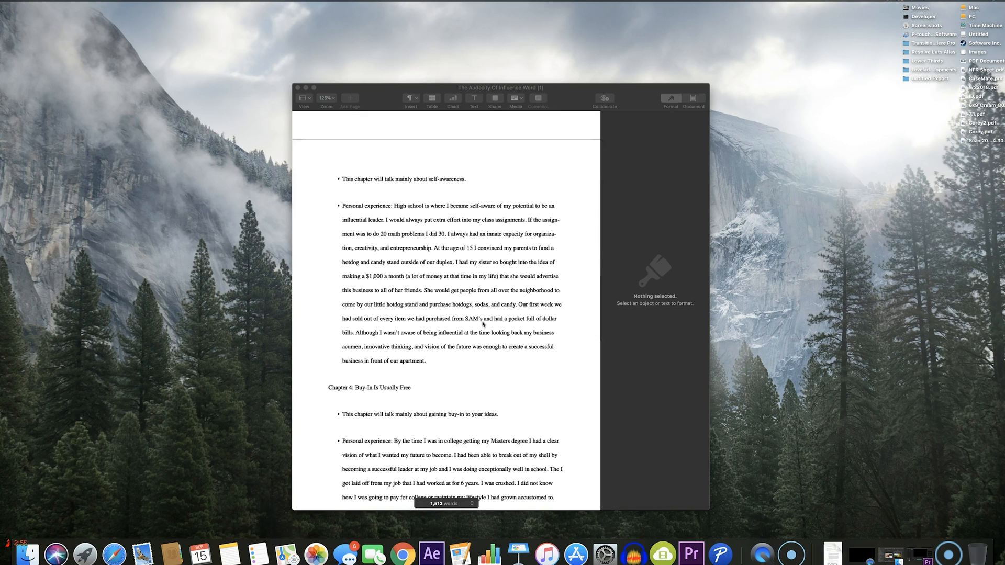
scroll(482, 324, down, 7)
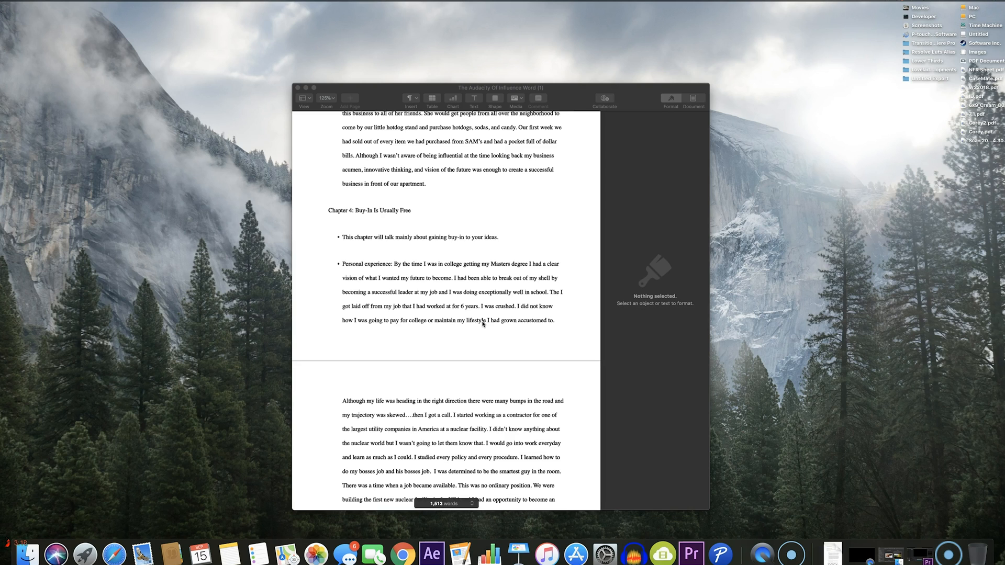
scroll(482, 323, down, 10)
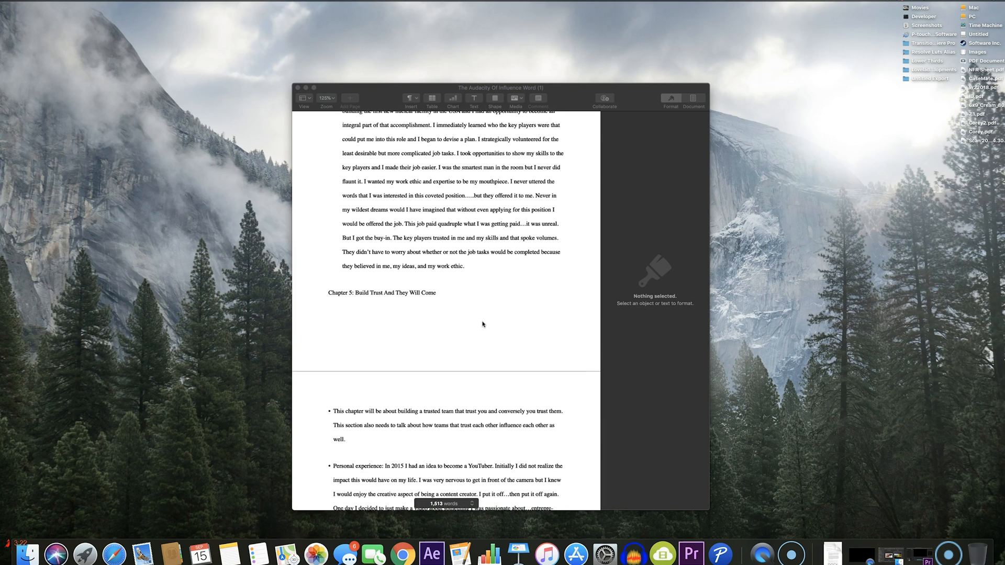
scroll(483, 324, down, 3)
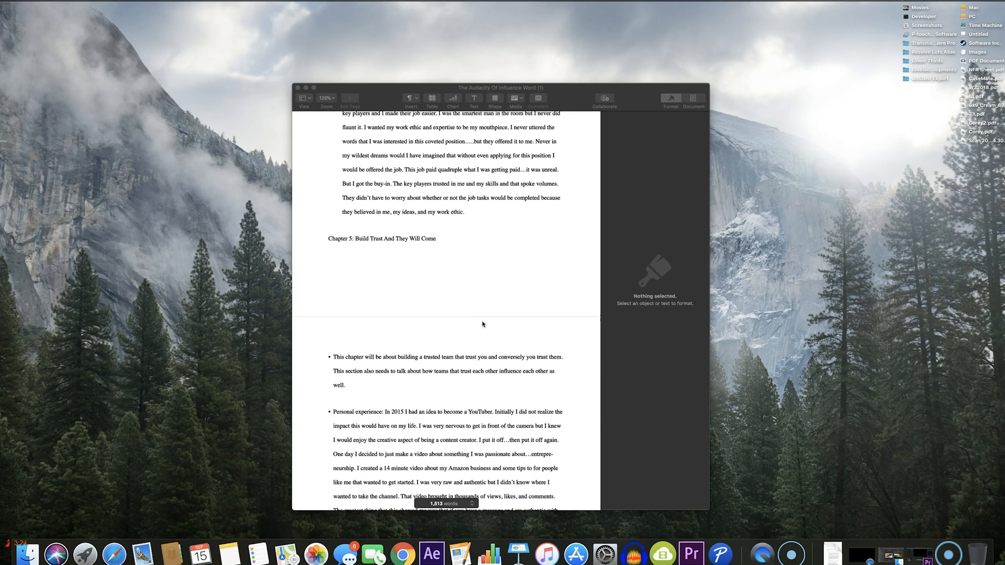
scroll(482, 323, down, 5)
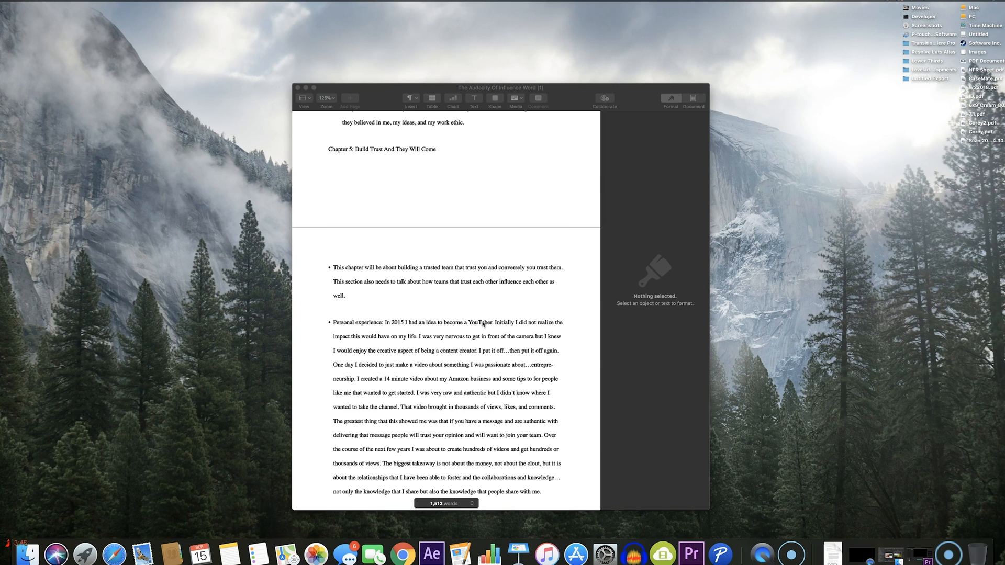
scroll(482, 324, down, 5)
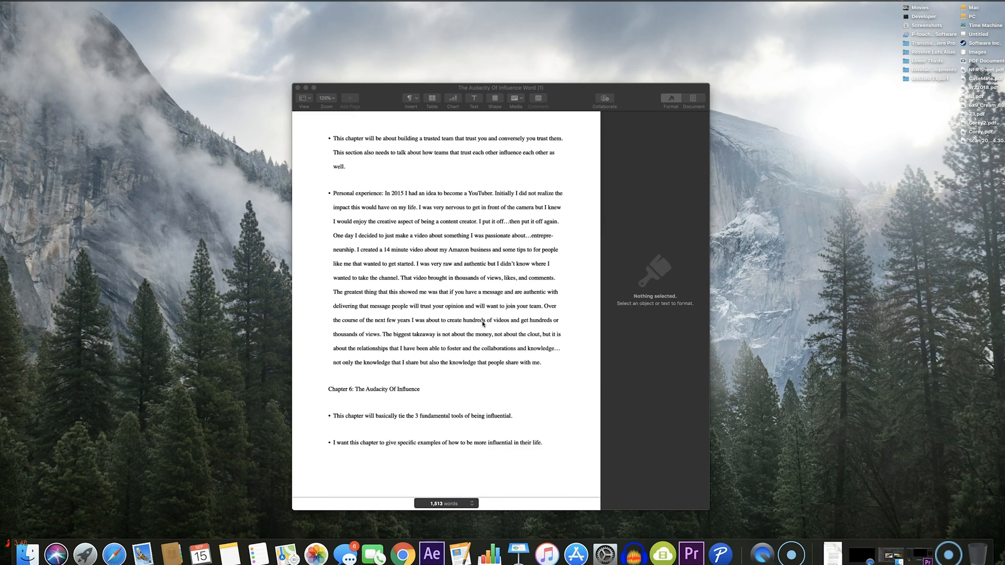
scroll(483, 324, down, 5)
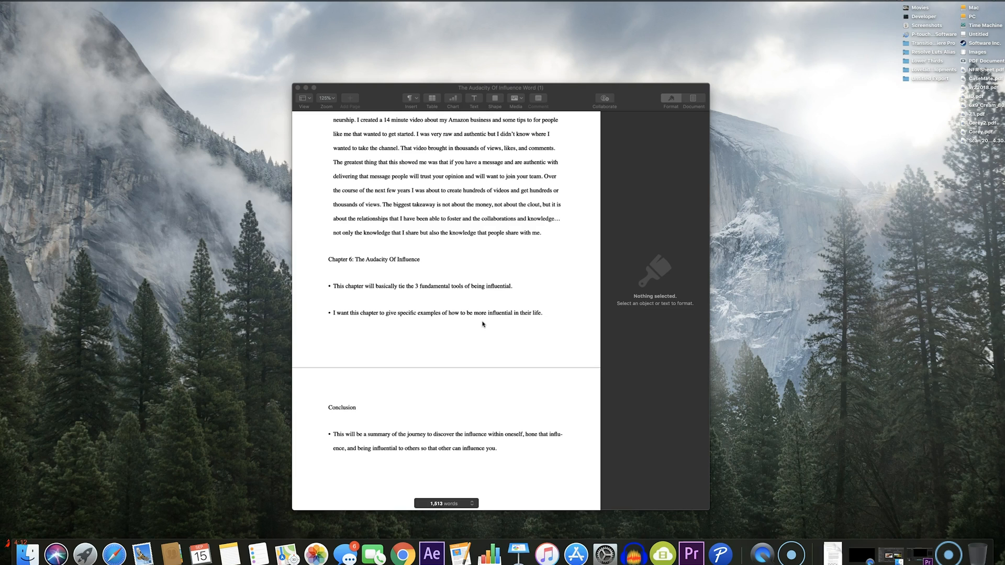
click(472, 294)
click(426, 450)
scroll(426, 451, down, 3)
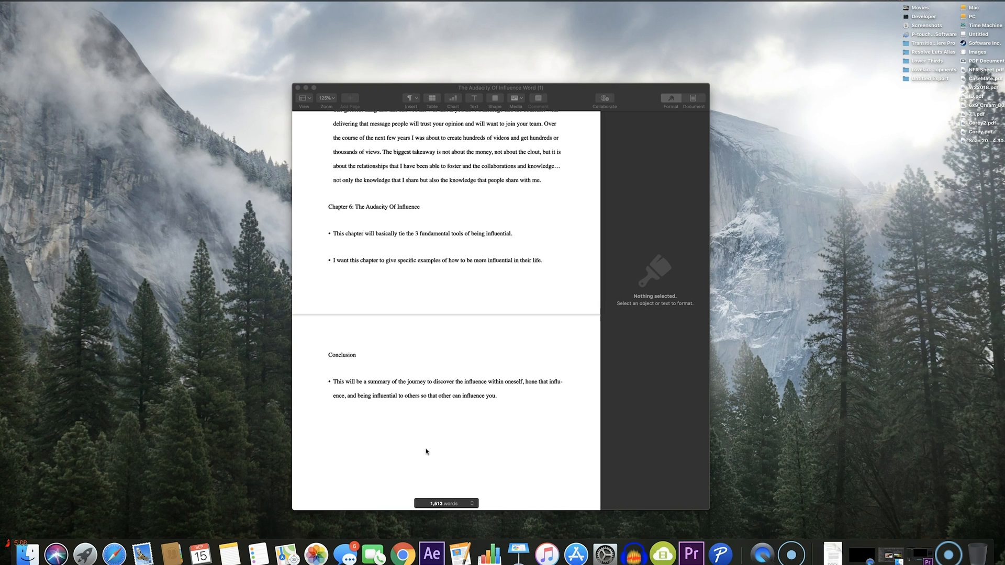
Switch to Google Chrome and continue the Kindle eBook setup of The Audacity Of Influence from the Kindle Direct Publishing bookshelf
click(403, 553)
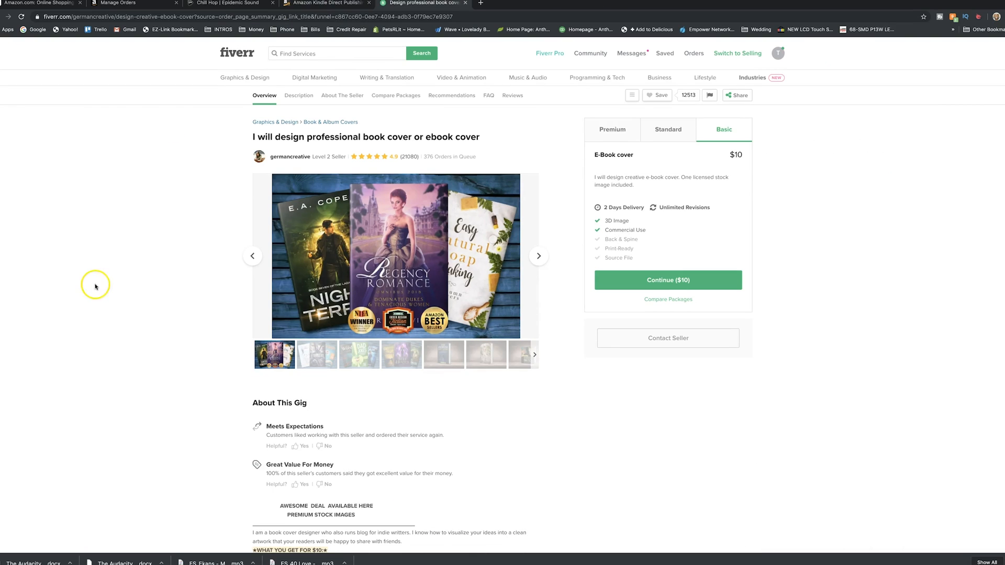
click(352, 5)
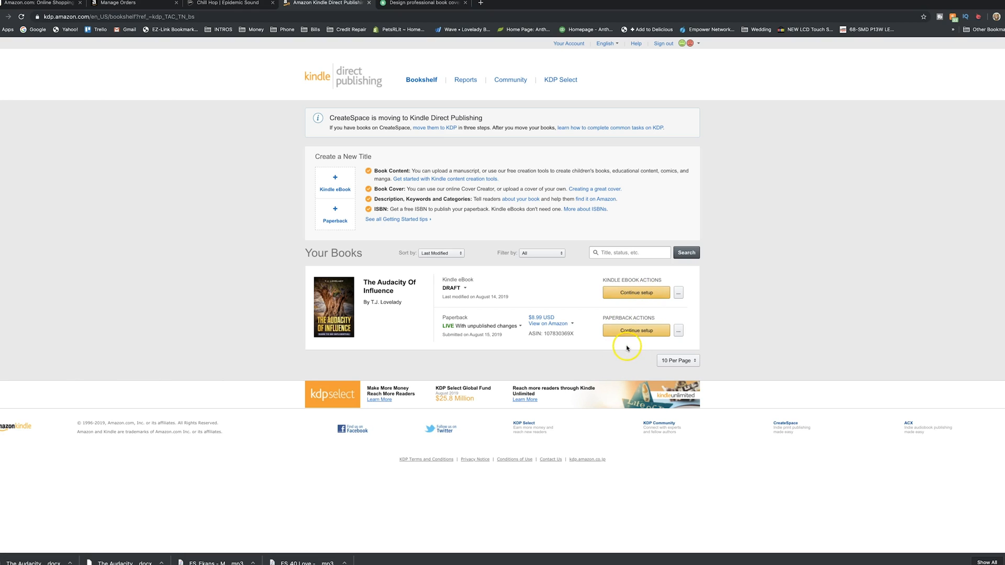
click(634, 294)
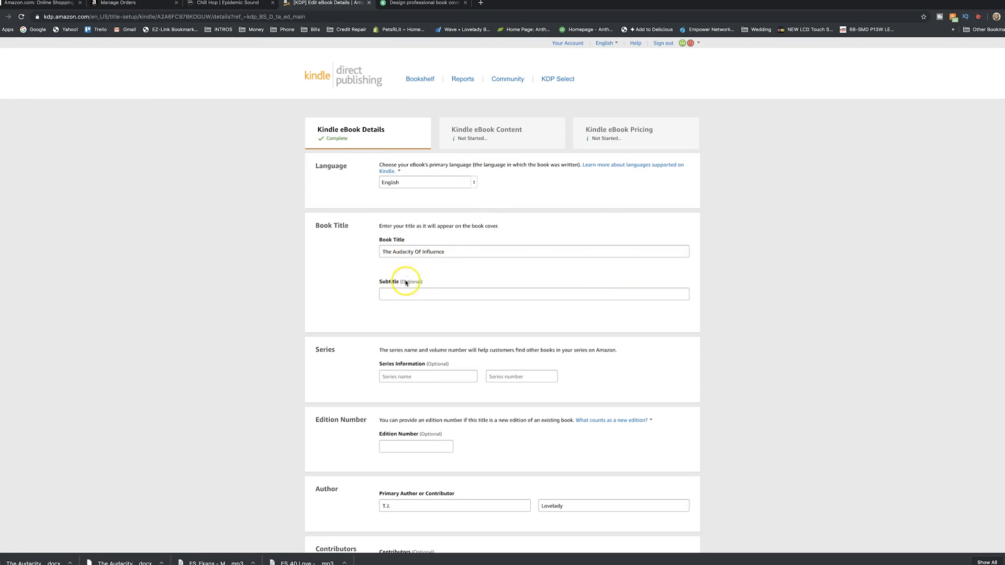
Review the Kindle eBook details from the book title and author to the description, publishing rights, keywords and categories
scroll(406, 287, down, 3)
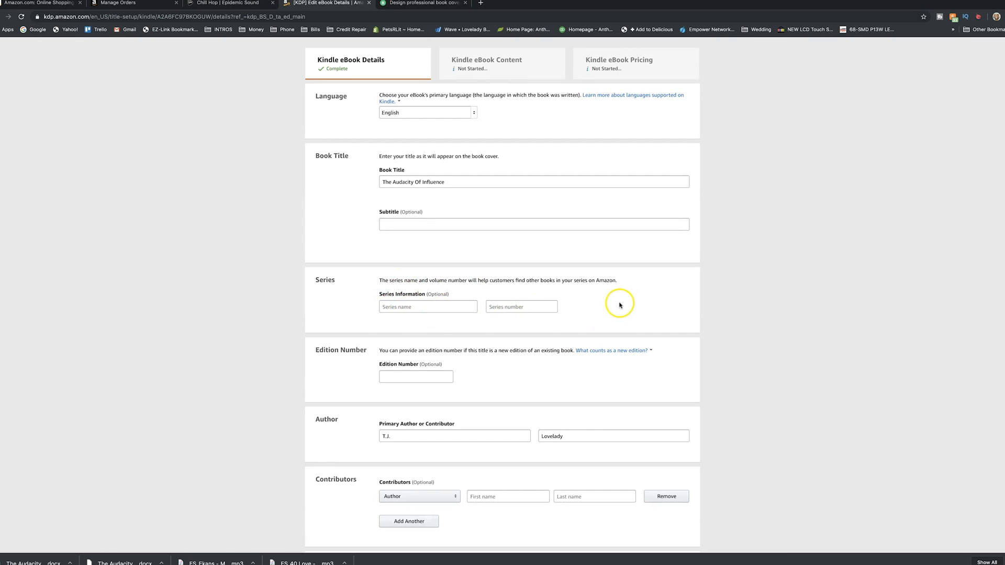
scroll(544, 386, down, 3)
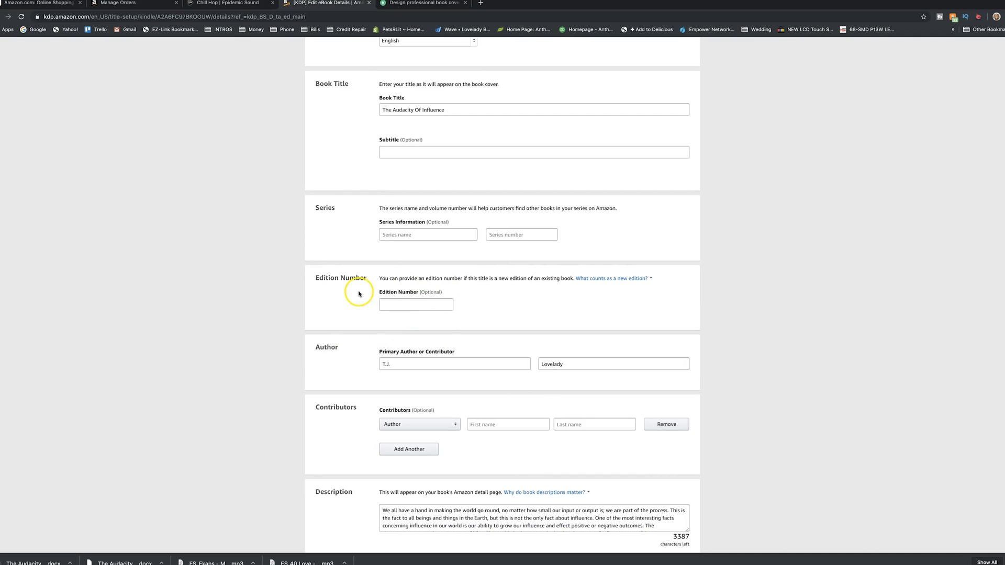
scroll(529, 287, down, 2)
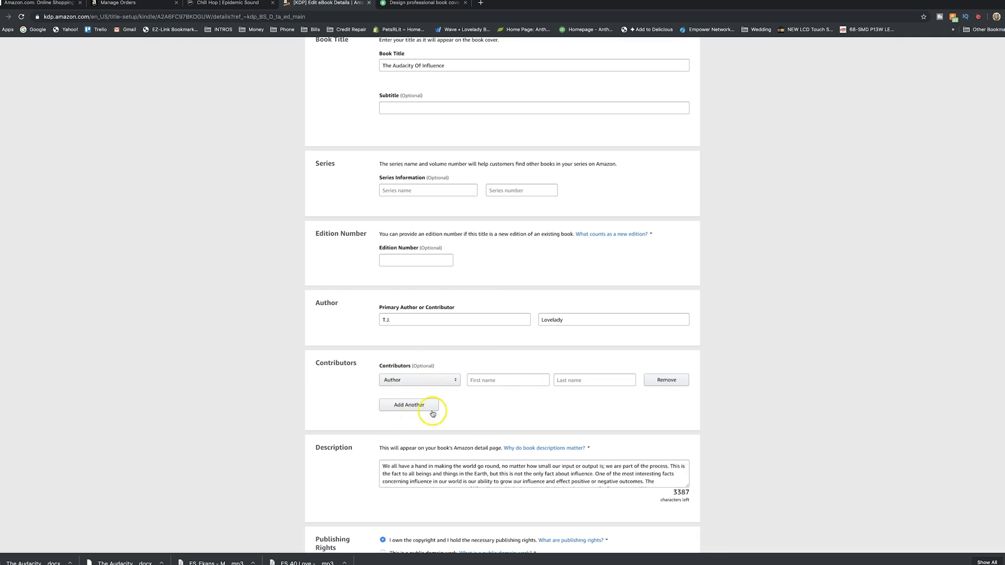
scroll(446, 413, down, 3)
scroll(447, 414, down, 1)
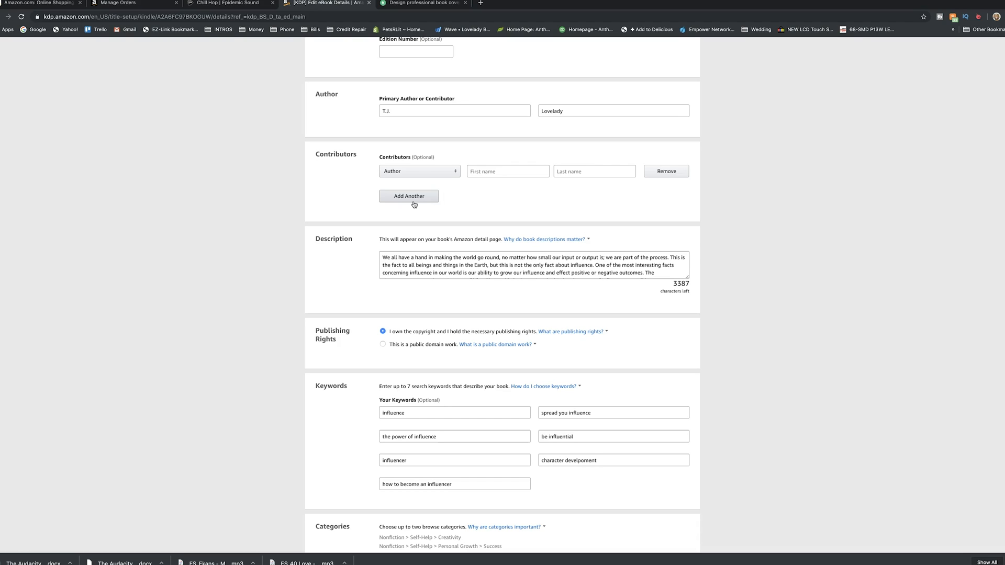
scroll(384, 379, down, 1)
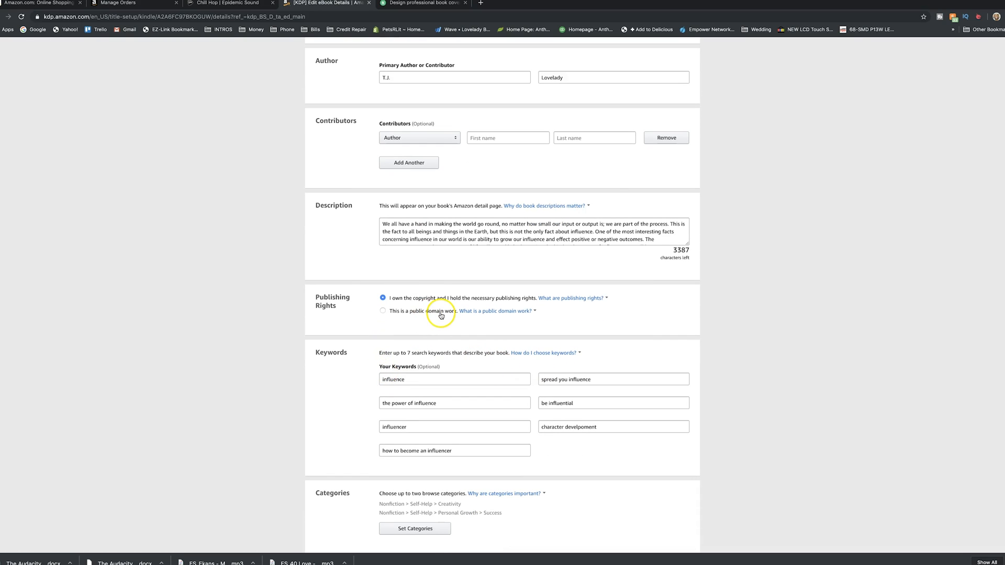
click(411, 328)
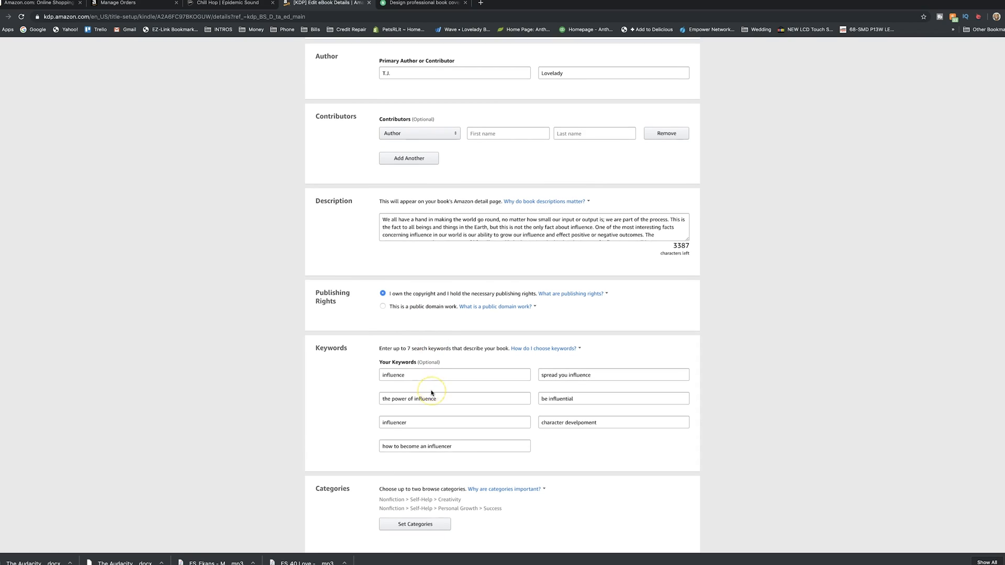
scroll(431, 393, down, 1)
click(424, 330)
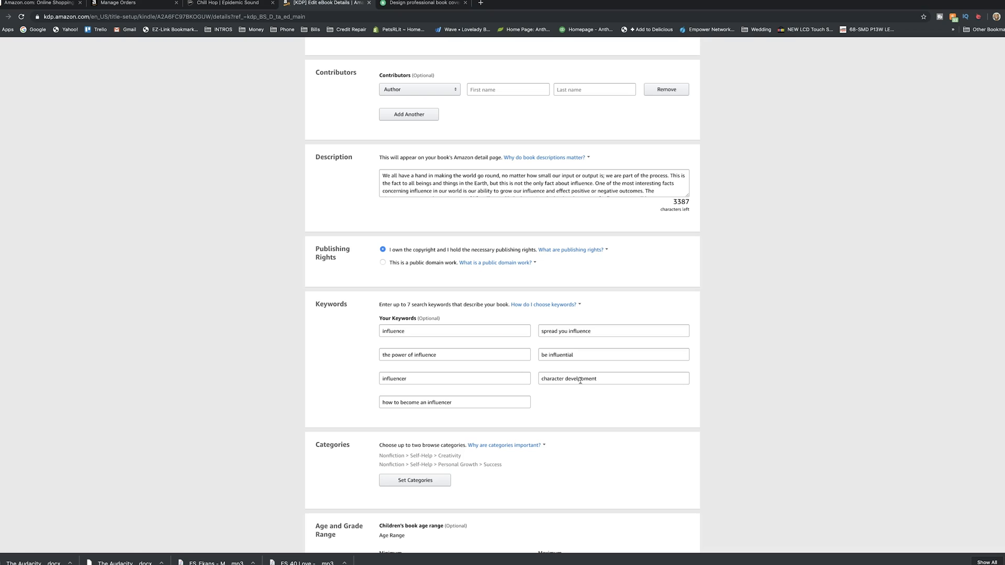
Check the eBook's categories, age and grade range and pre-order options, and save the details to continue to the content stage
scroll(583, 520, down, 3)
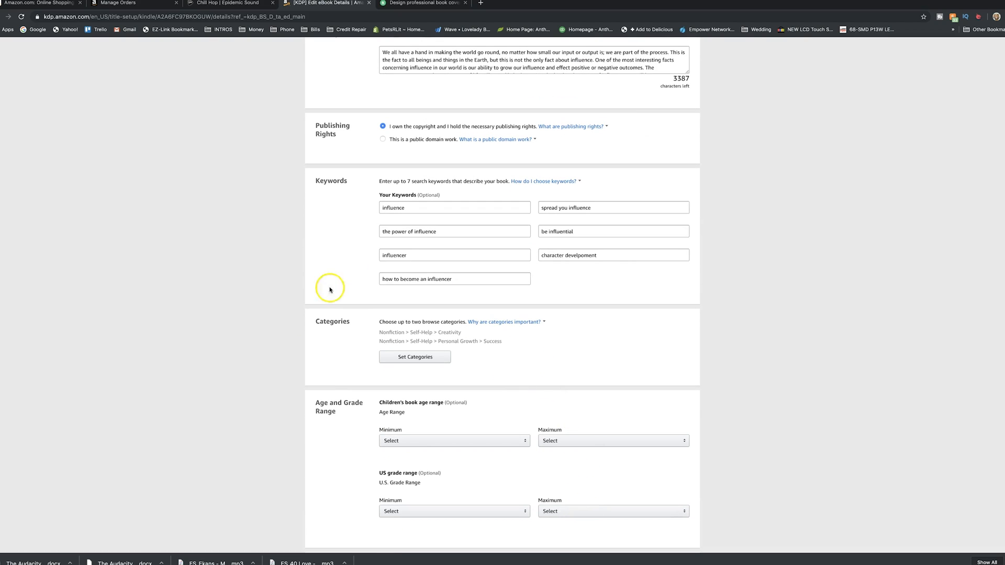
scroll(549, 375, down, 2)
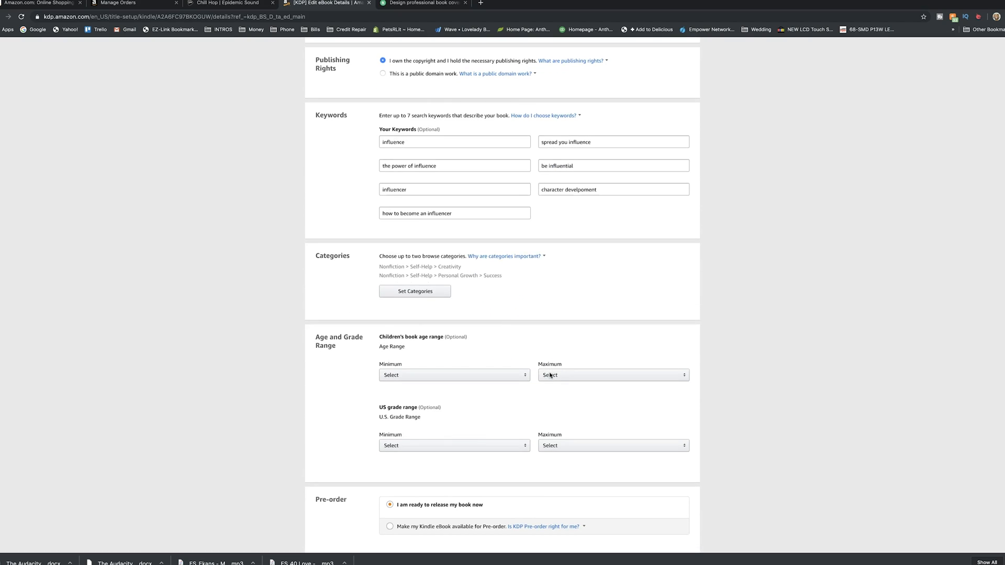
click(482, 331)
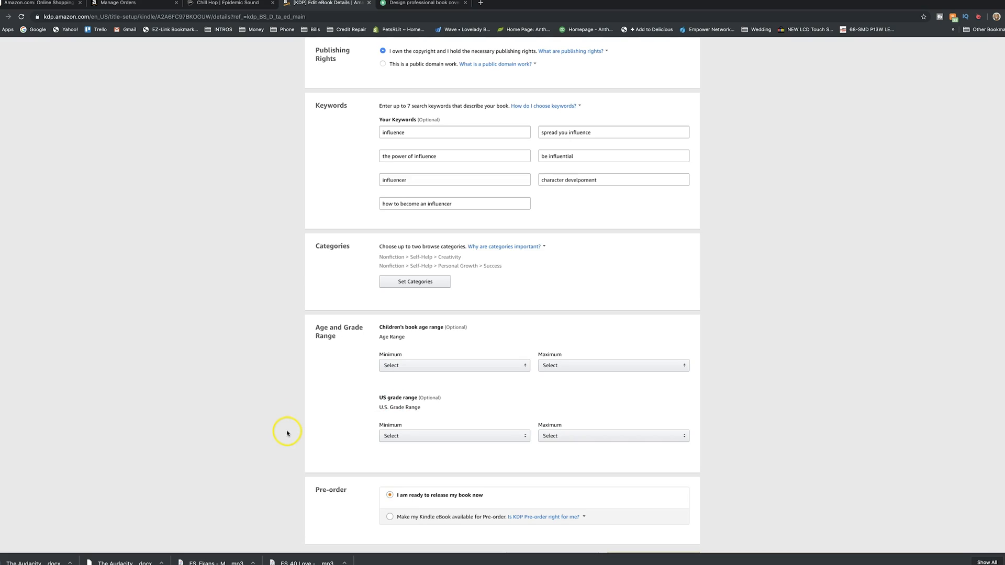
scroll(287, 431, down, 3)
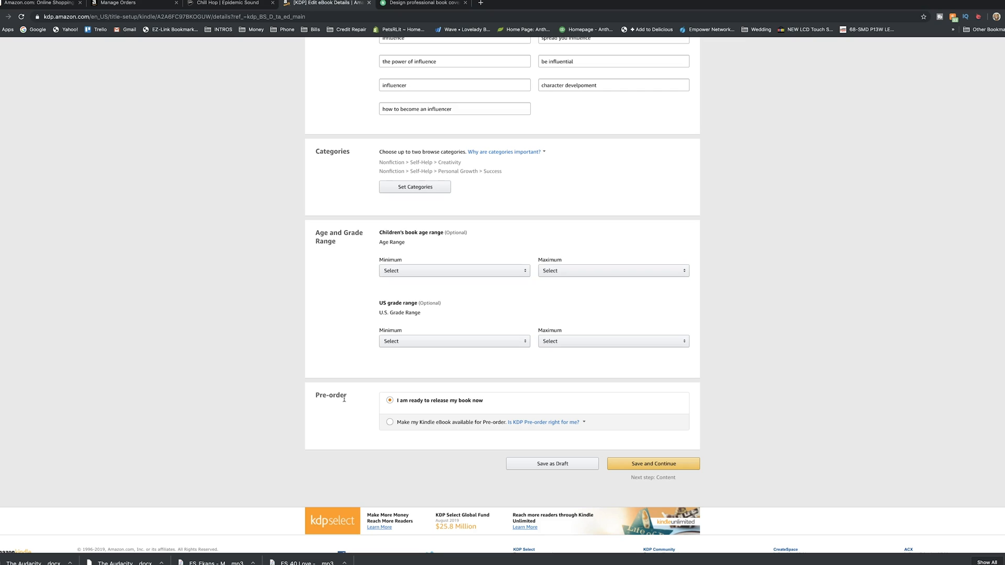
click(638, 463)
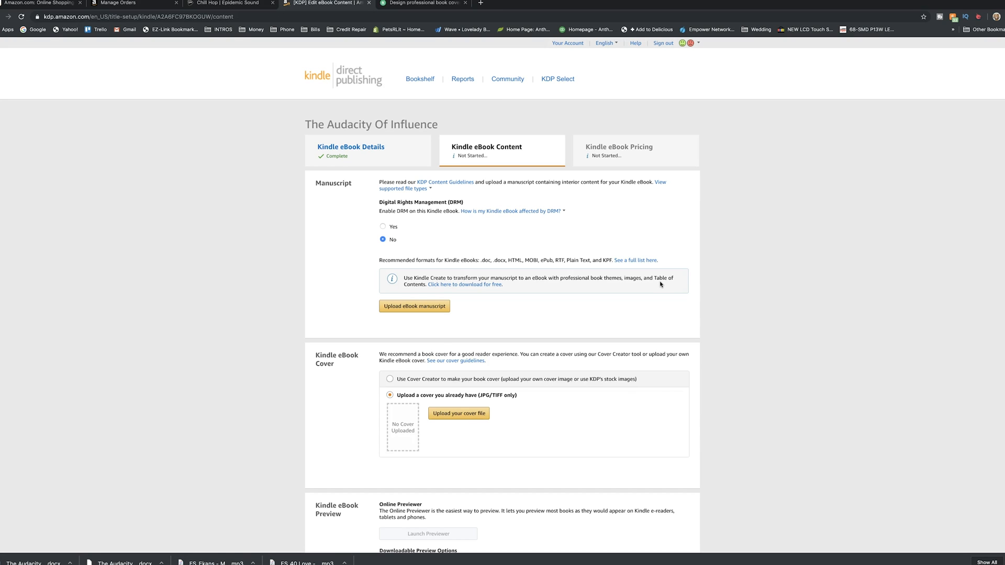
Look over the eBook manuscript and cover sections, consult the cover guidelines and Prepare Your Book help, and return to the eBook content
click(446, 206)
scroll(530, 288, down, 3)
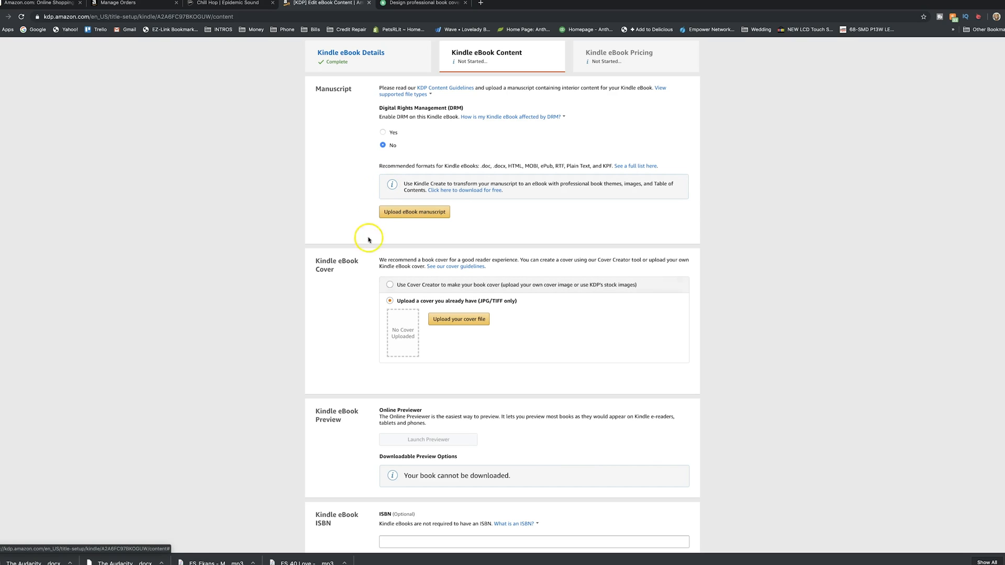
scroll(359, 324, down, 1)
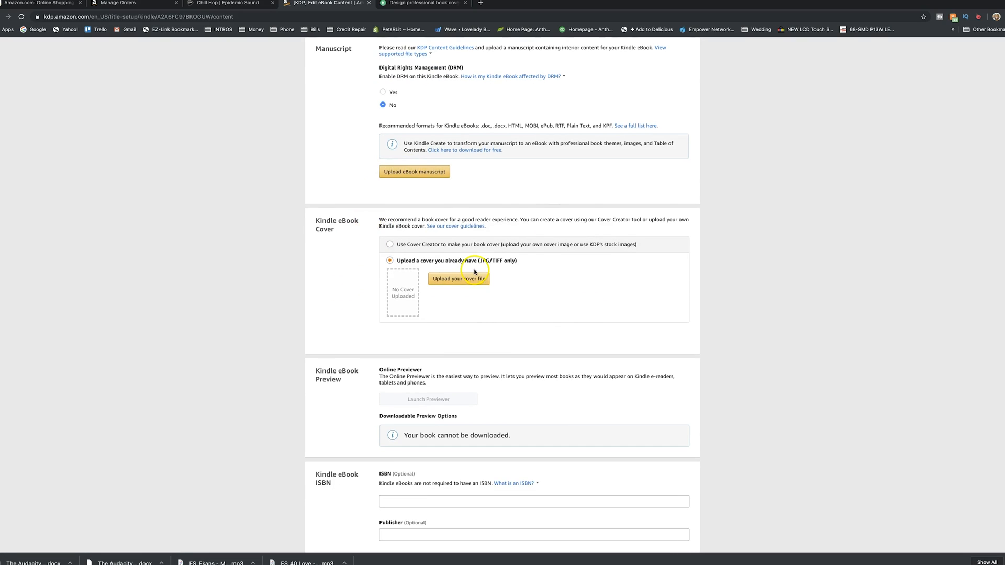
click(468, 226)
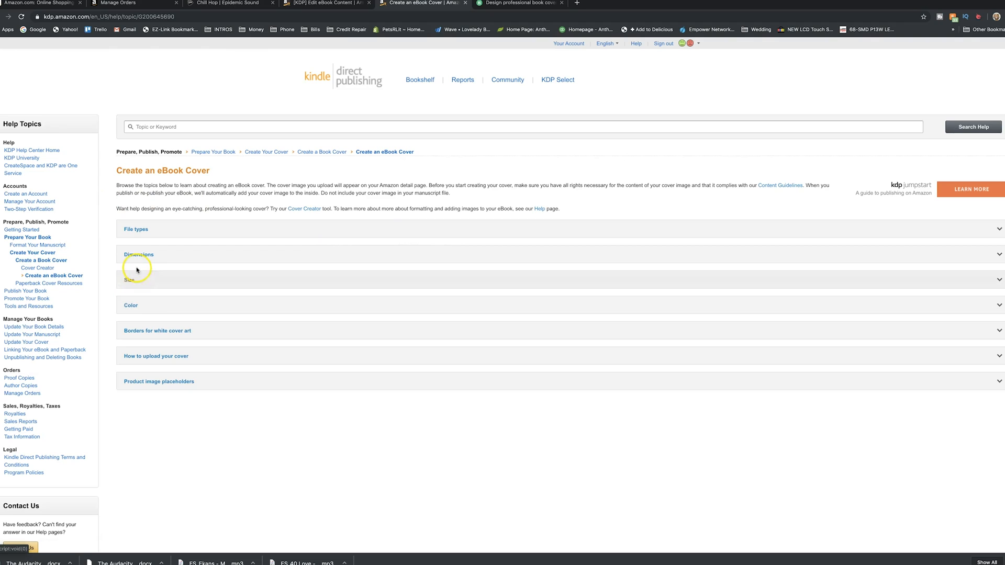
click(234, 153)
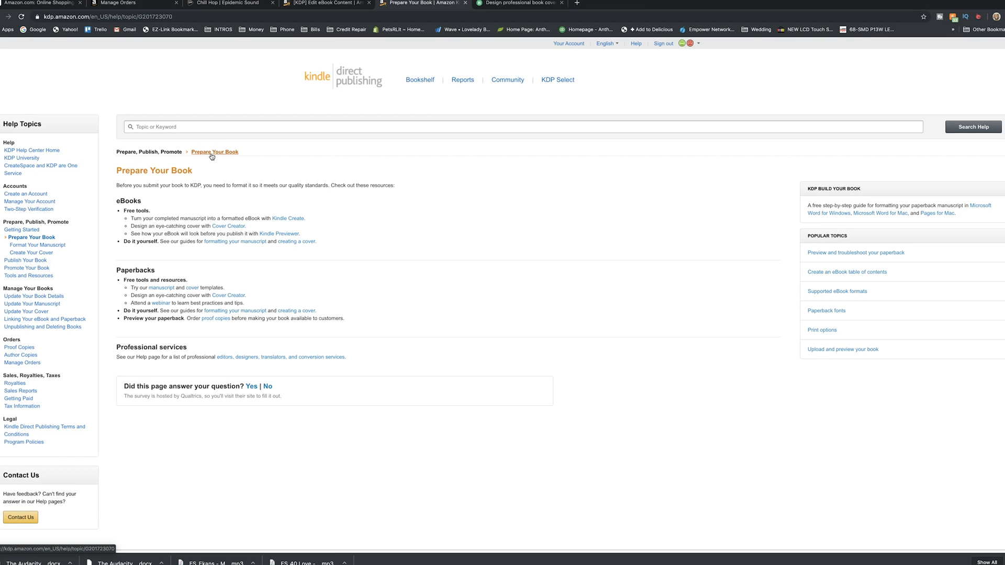
click(330, 3)
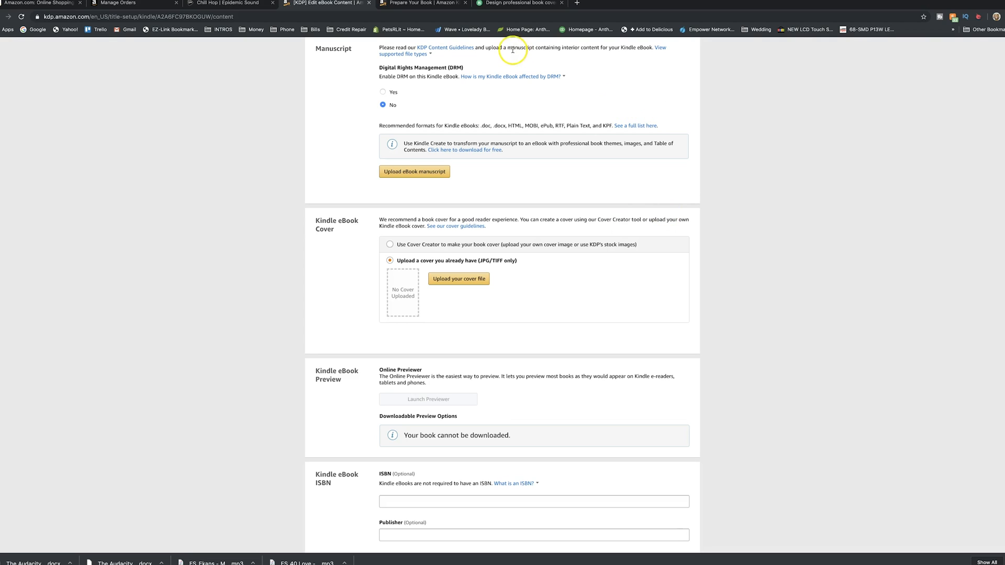
Switch to the Fiverr book cover design gig, show its Premium package and view the first sample covers in its gallery
click(516, 4)
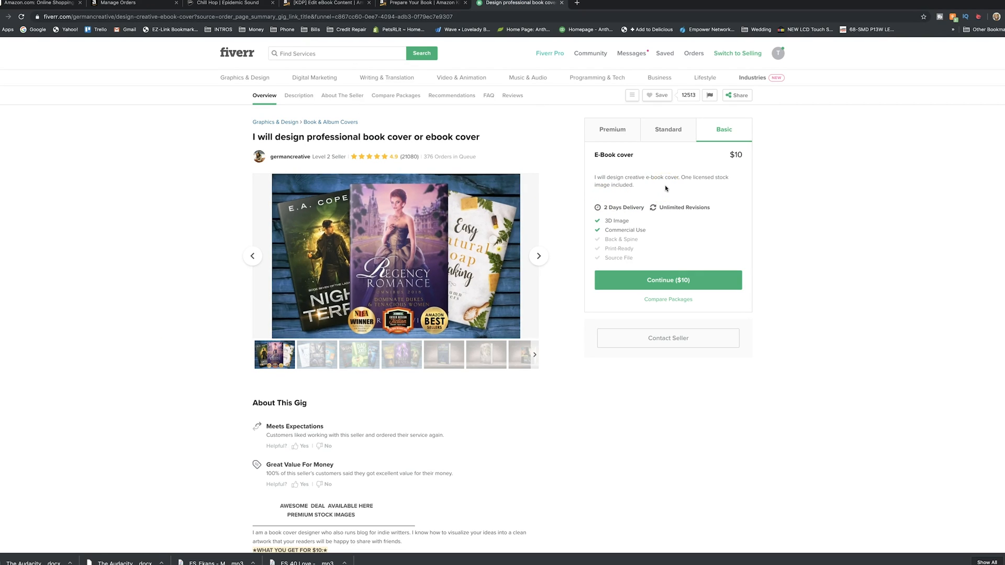
click(629, 135)
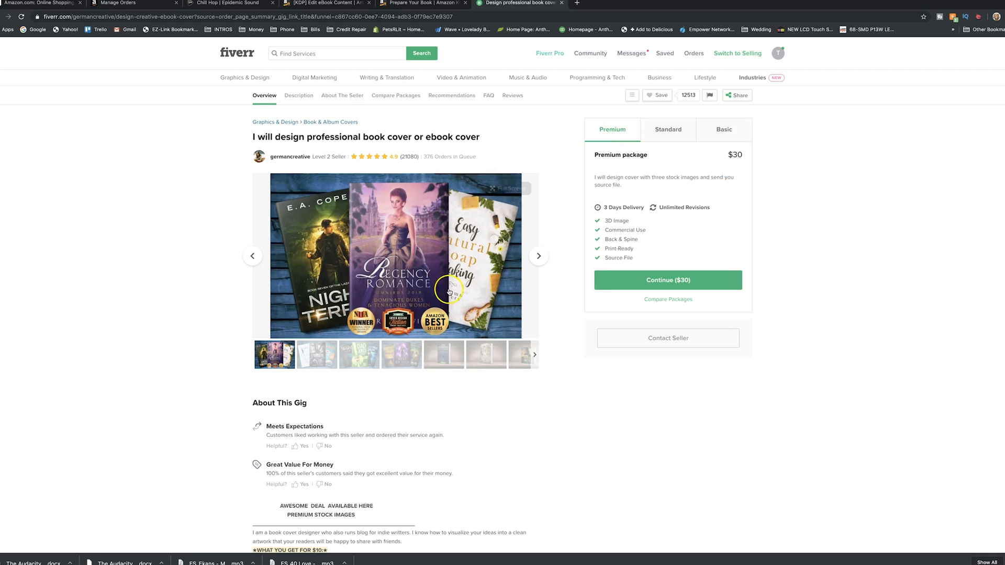
click(318, 357)
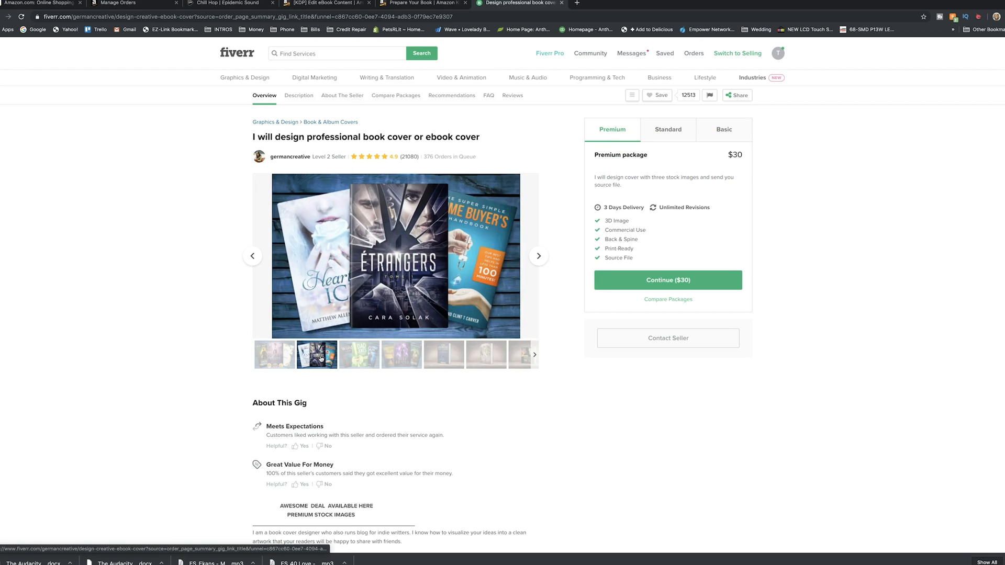
click(351, 364)
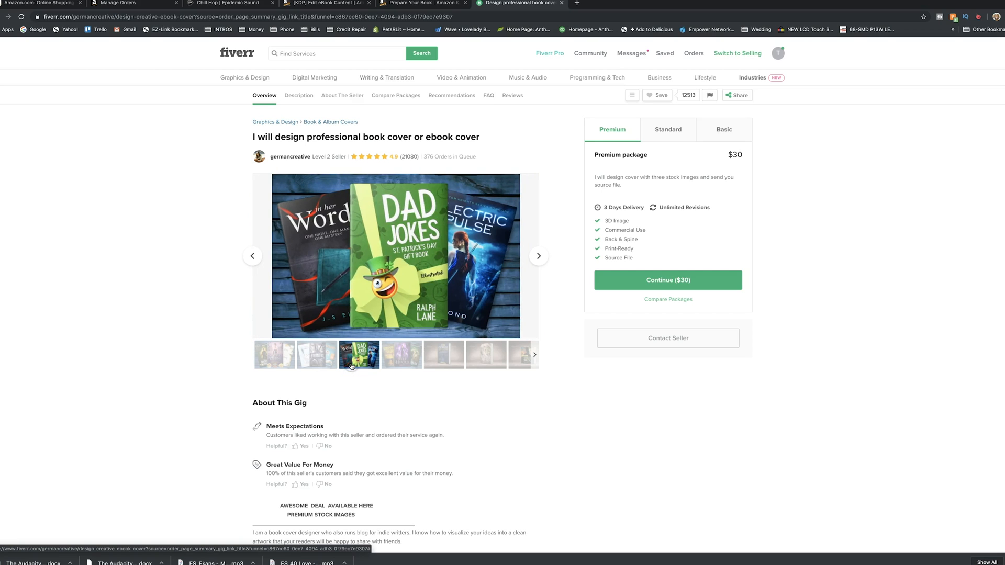
click(400, 364)
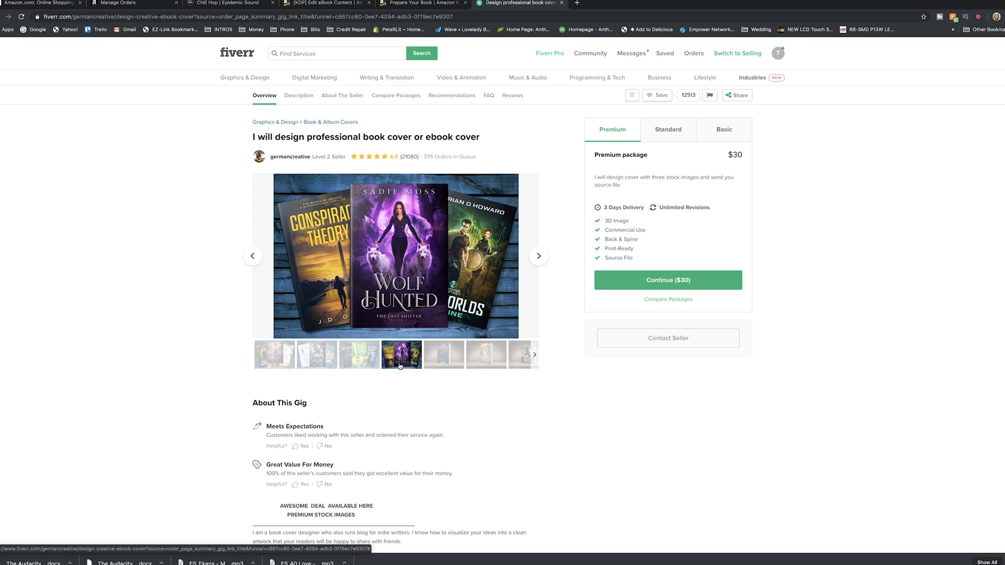
click(447, 365)
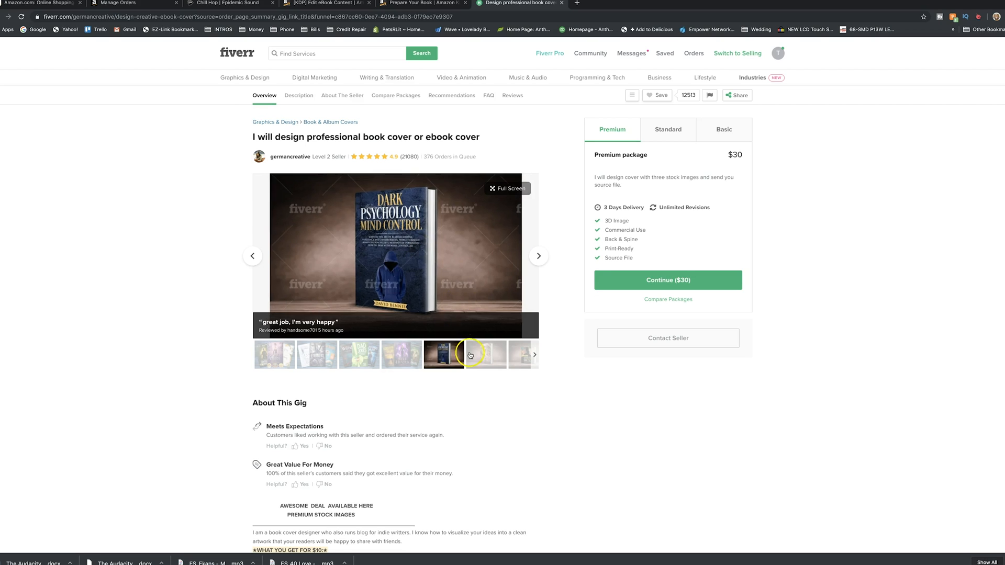
click(485, 355)
click(523, 361)
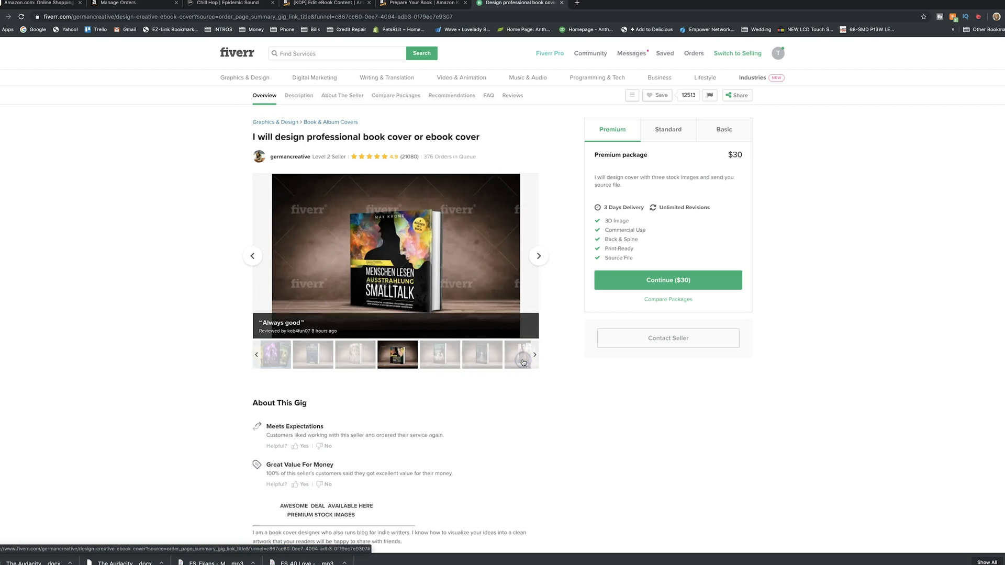
Browse further sample covers in the gig's gallery, including Hunted and Manifesting Abundance
click(534, 355)
click(428, 353)
click(464, 355)
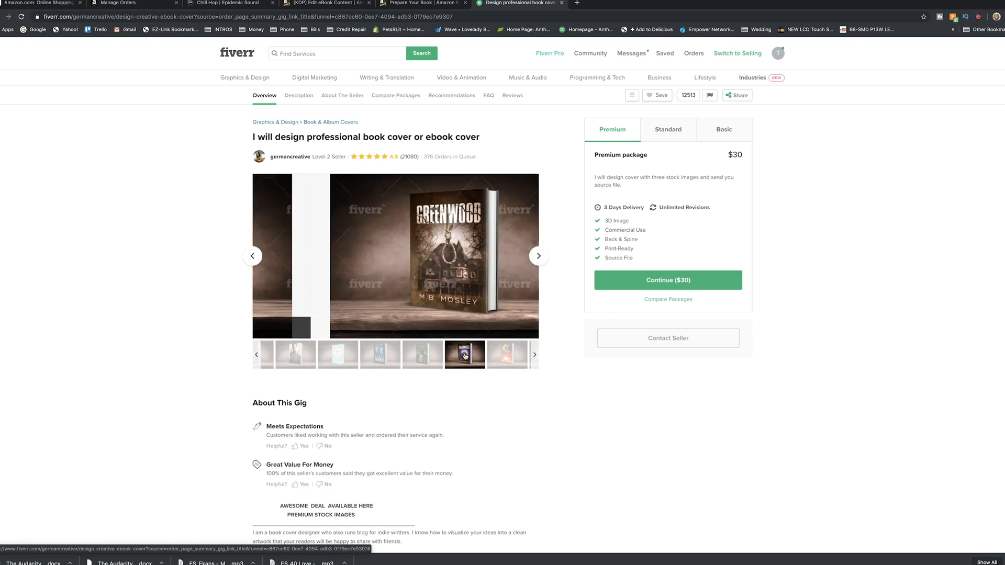
click(501, 359)
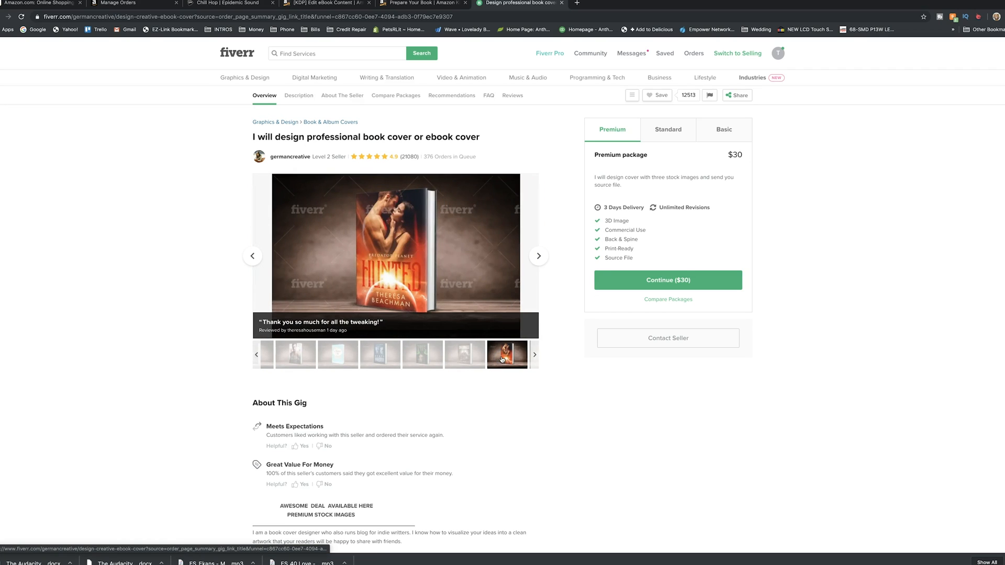
click(535, 354)
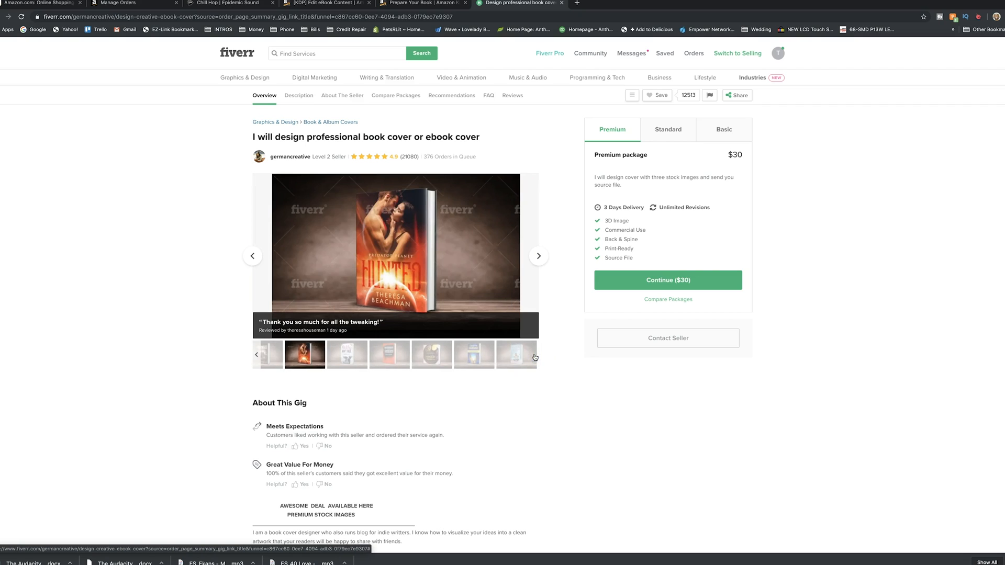
click(468, 353)
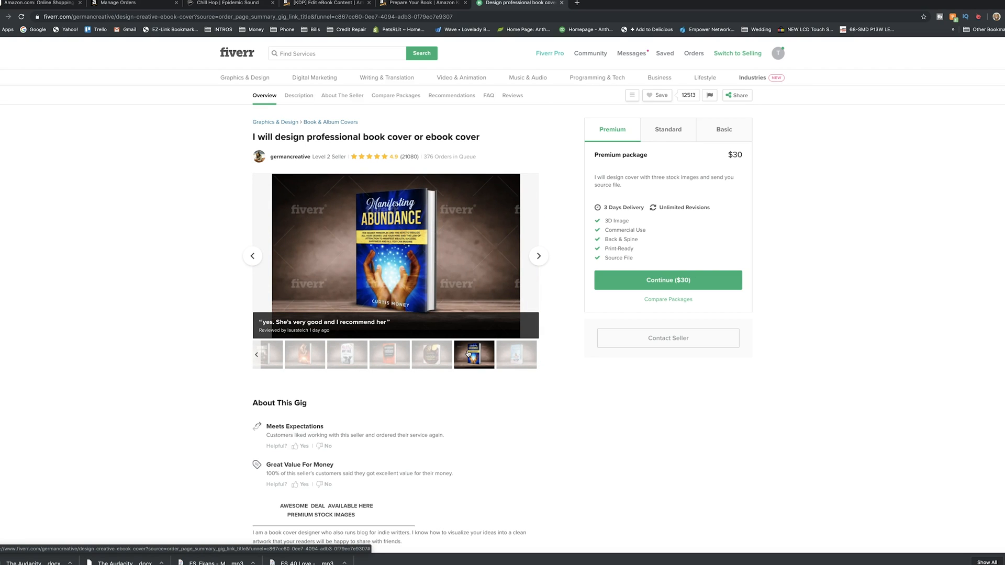
Return to the Kindle eBook content page and review its cover, preview, ISBN and publisher sections
click(387, 3)
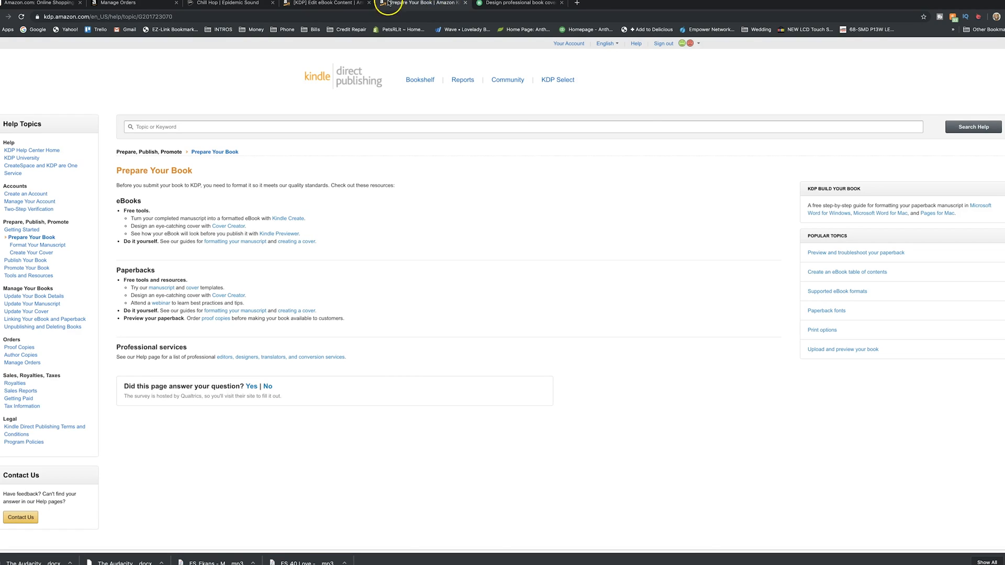
click(319, 4)
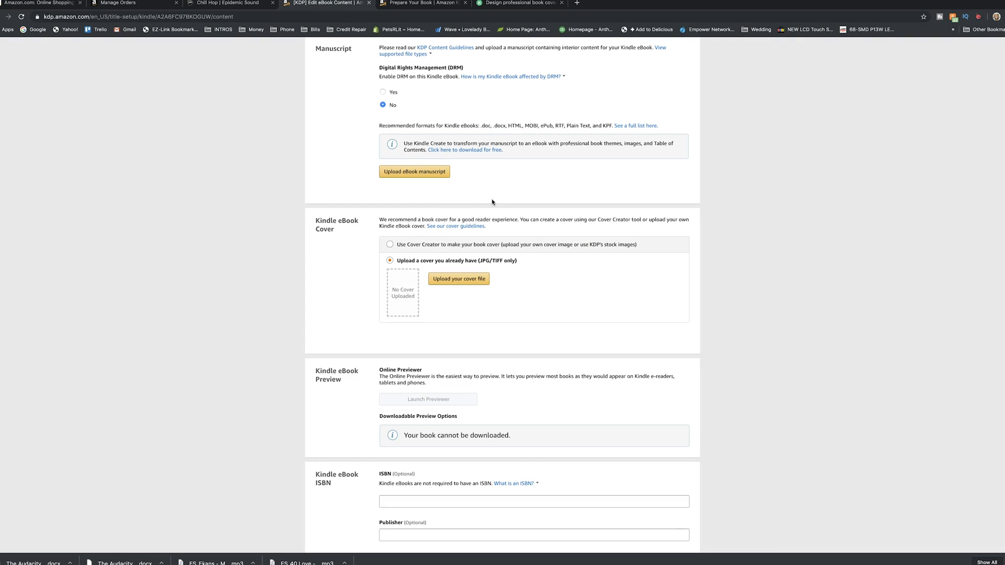
scroll(503, 392, down, 3)
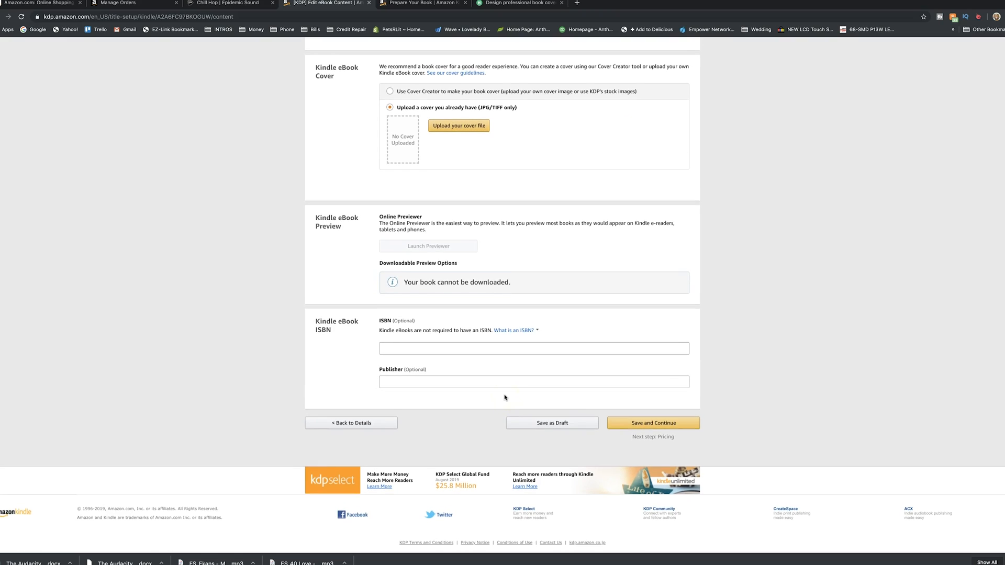
scroll(549, 397, up, 6)
Continue the paperback setup of The Audacity Of Influence from the bookshelf and save its details to reach the content stage
click(423, 81)
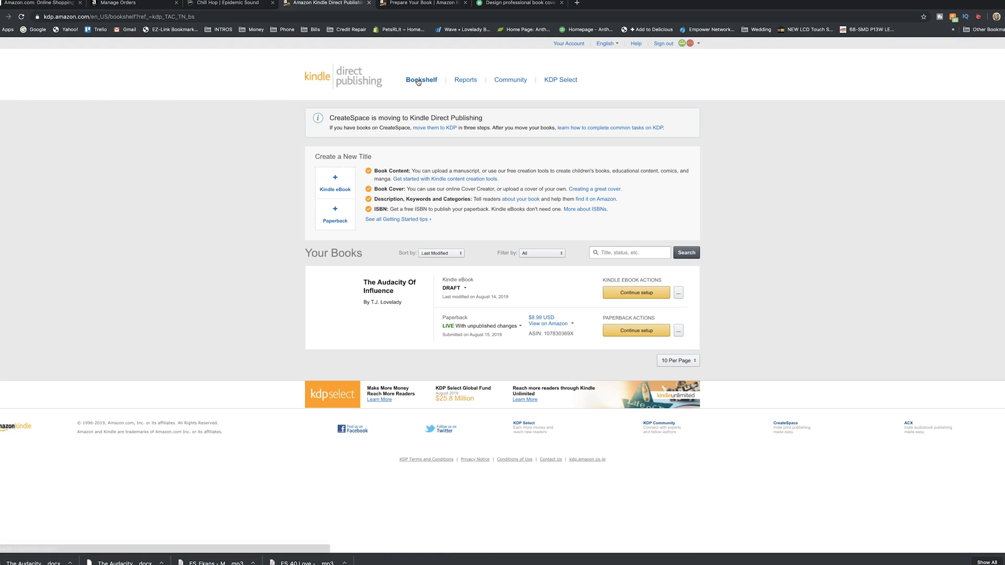
click(637, 332)
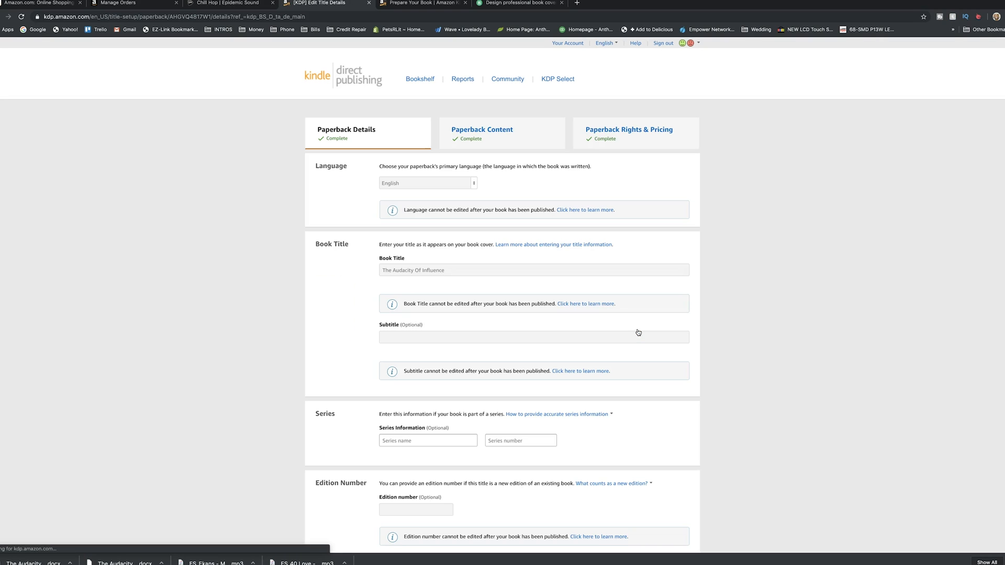
scroll(704, 329, down, 20)
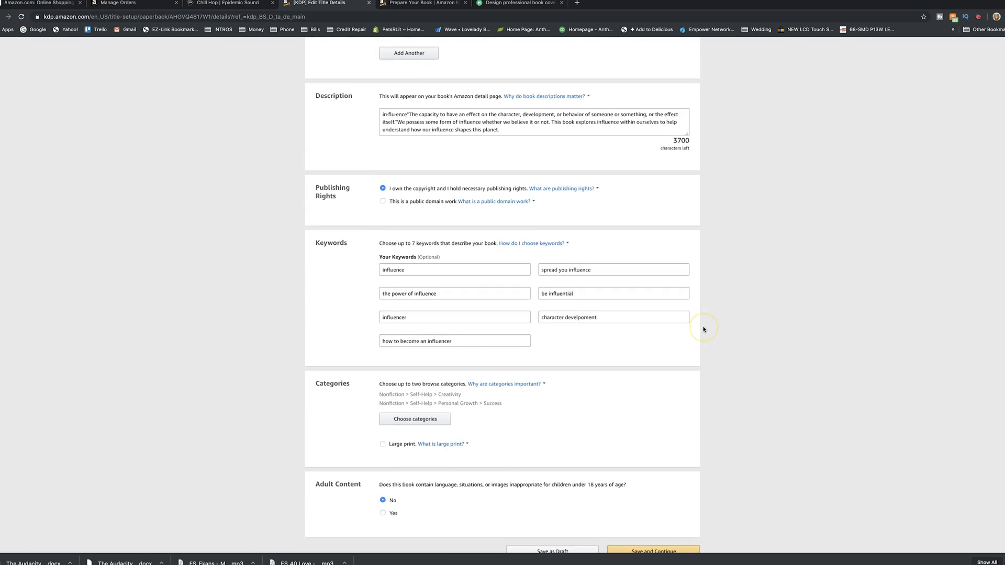
click(651, 430)
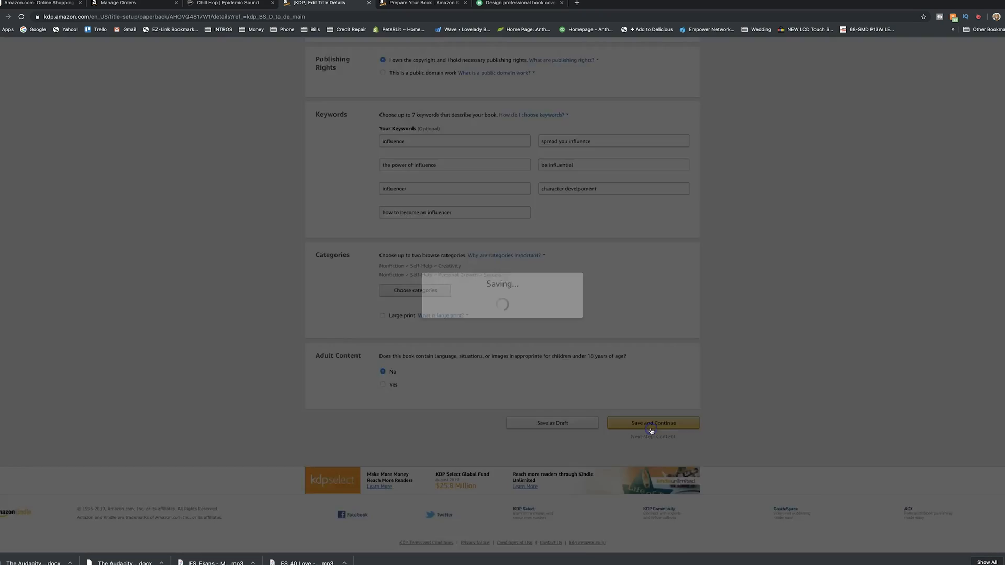
click(738, 257)
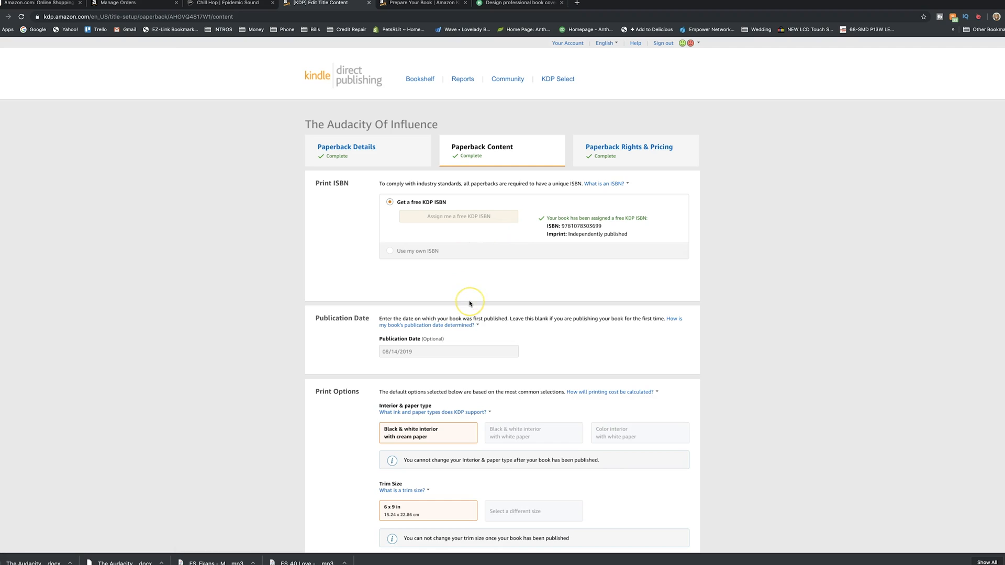
Review the paperback's publication date and print options, from interior and paper type to trim size, bleed and cover finish
scroll(470, 299, down, 2)
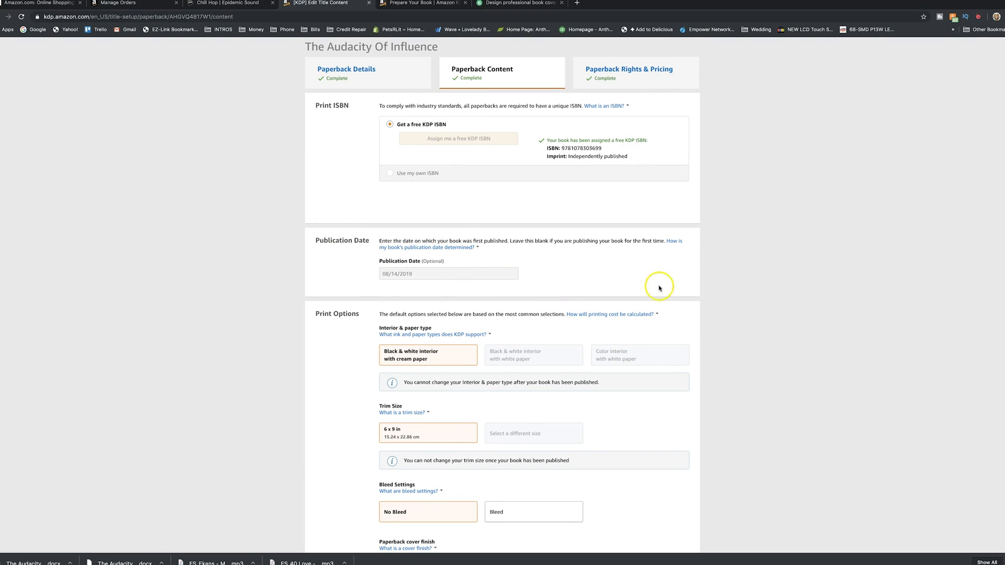
scroll(754, 317, down, 4)
click(460, 186)
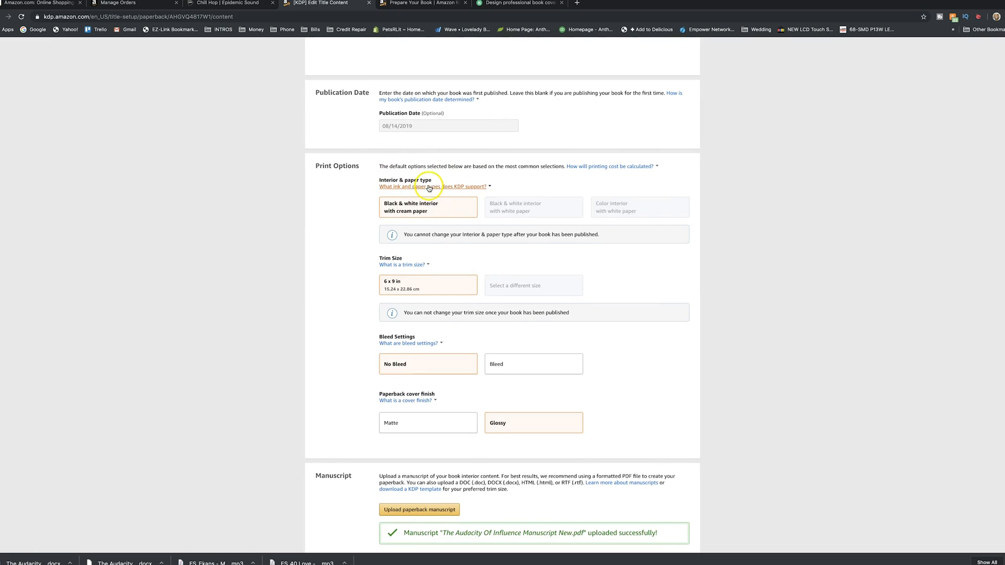
click(434, 186)
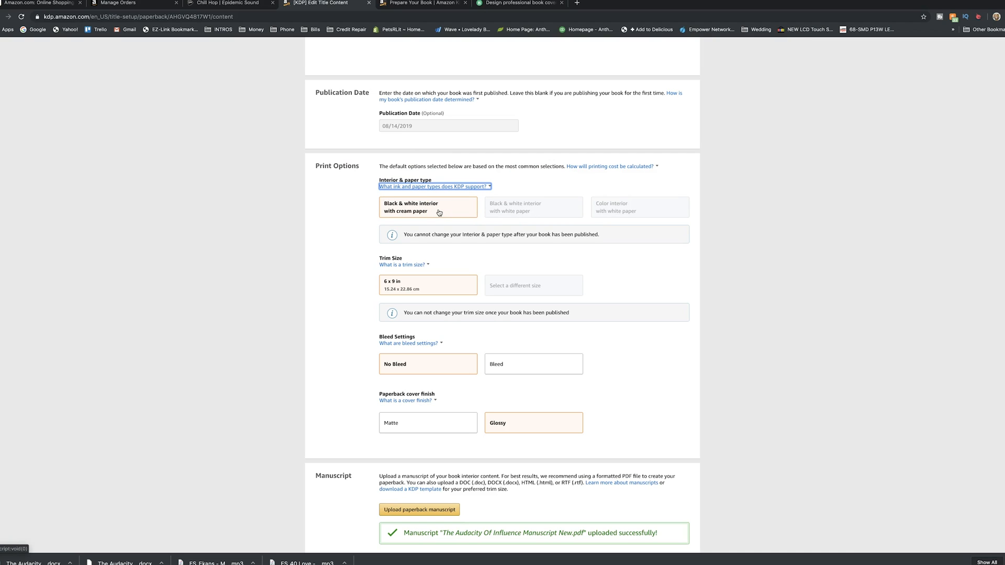
click(535, 208)
click(425, 417)
Review the paperback's manuscript upload recommendations, book cover and preview sections
scroll(361, 312, down, 4)
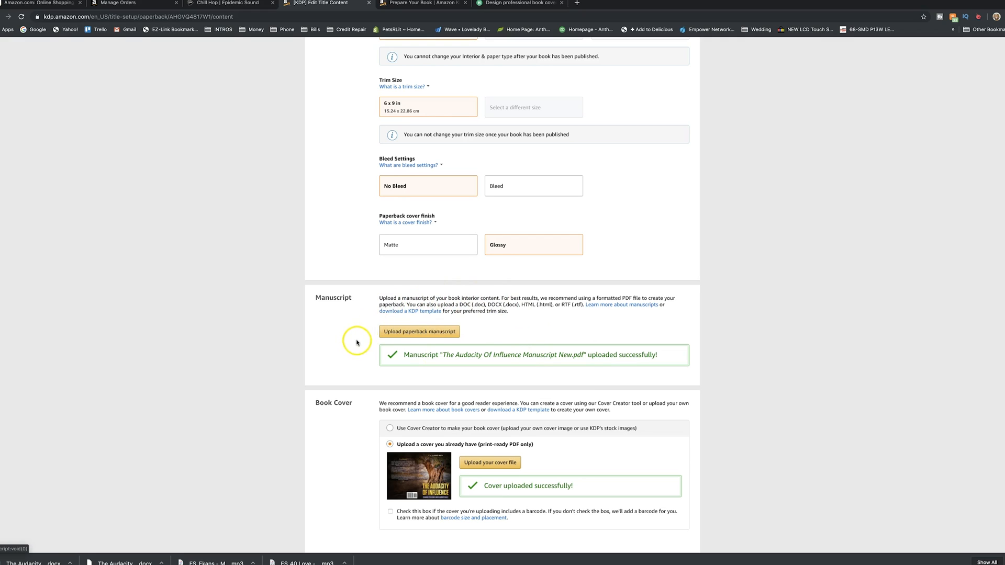
drag(574, 297, 642, 298)
click(582, 296)
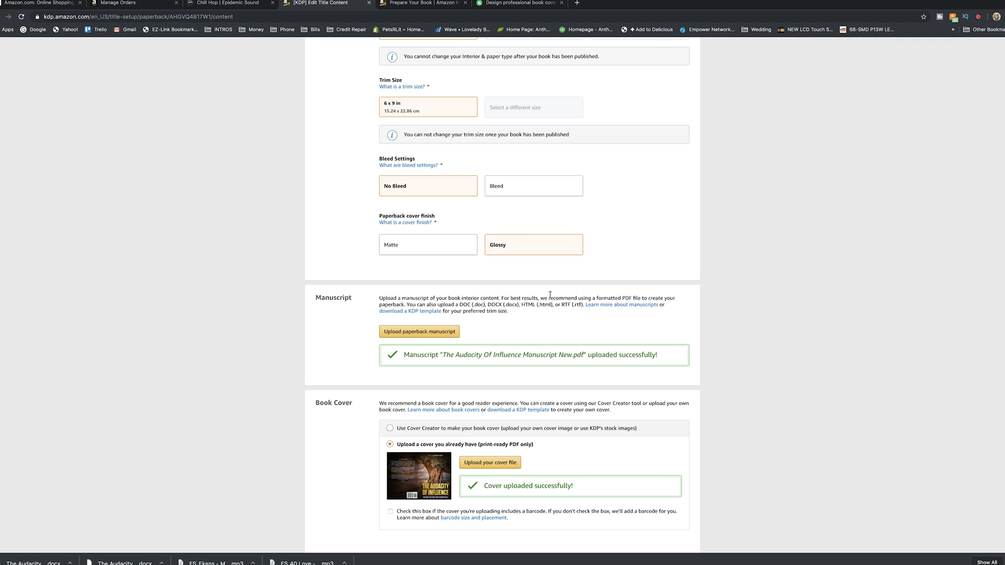
scroll(550, 294, down, 3)
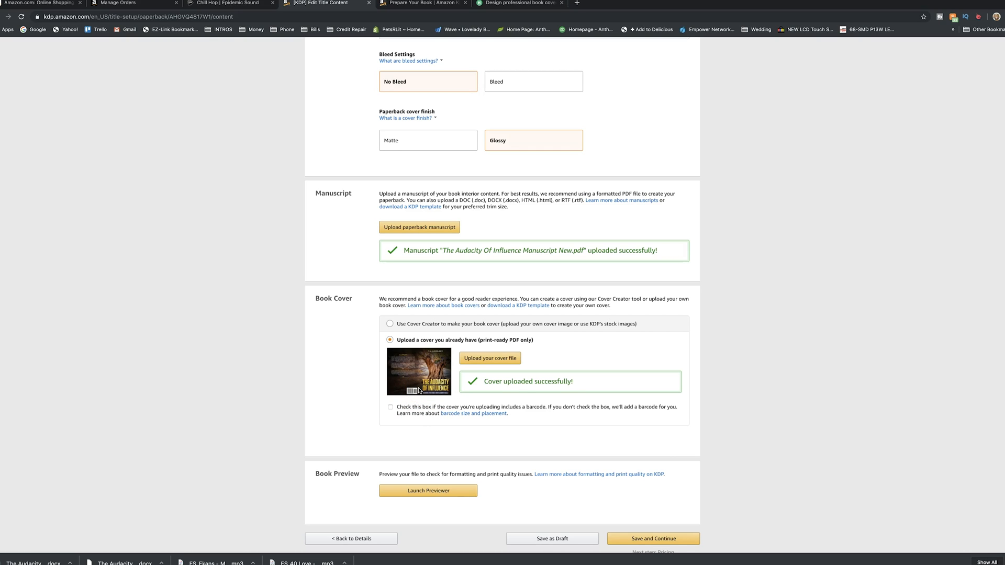
Look over the paperback content page from the print ISBN to the manuscript, cover and preview sections
scroll(419, 391, up, 11)
scroll(418, 391, down, 2)
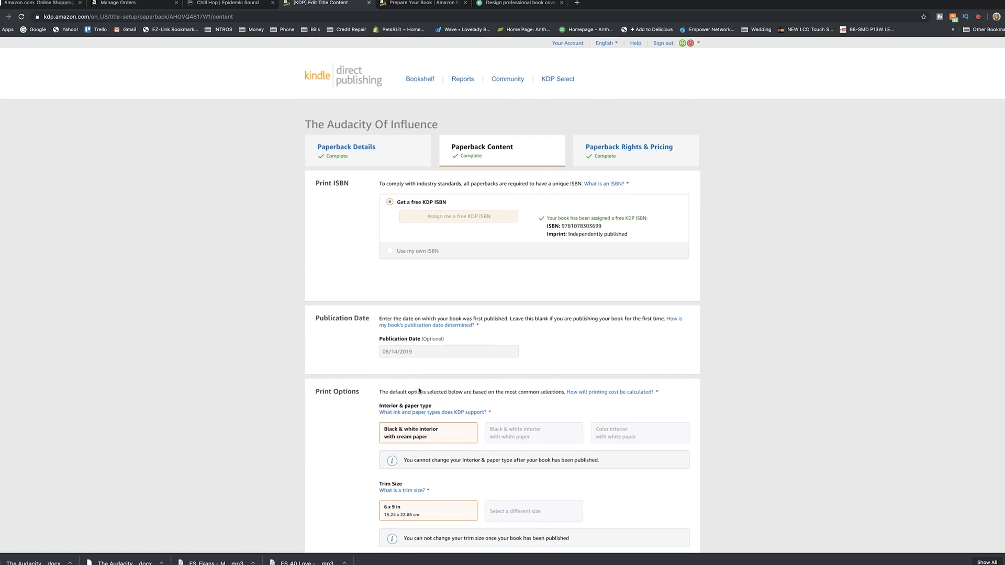
scroll(418, 391, down, 5)
scroll(418, 390, down, 7)
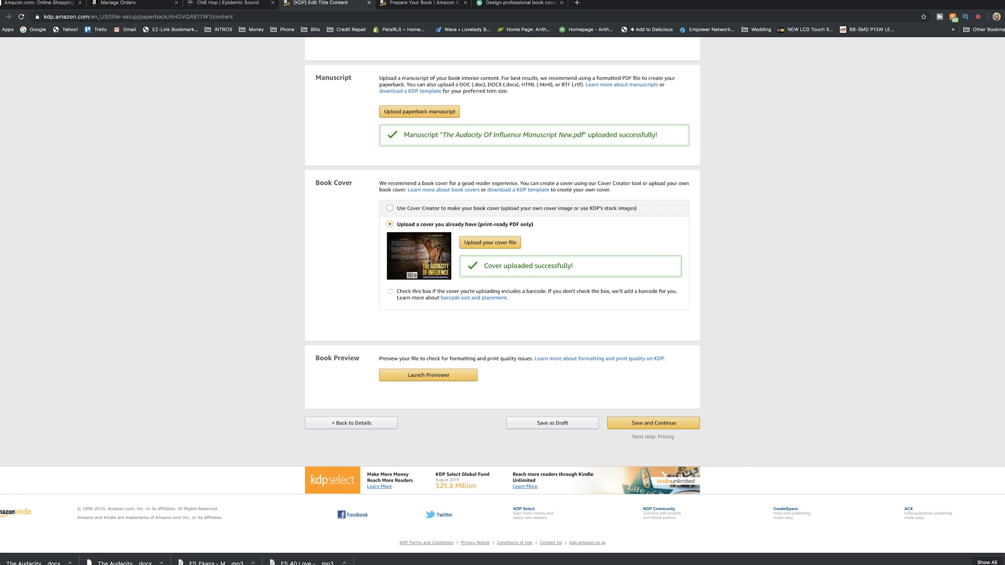
Check the Fiverr book cover gig and the earlier cover order, and return to the paperback content page
click(520, 3)
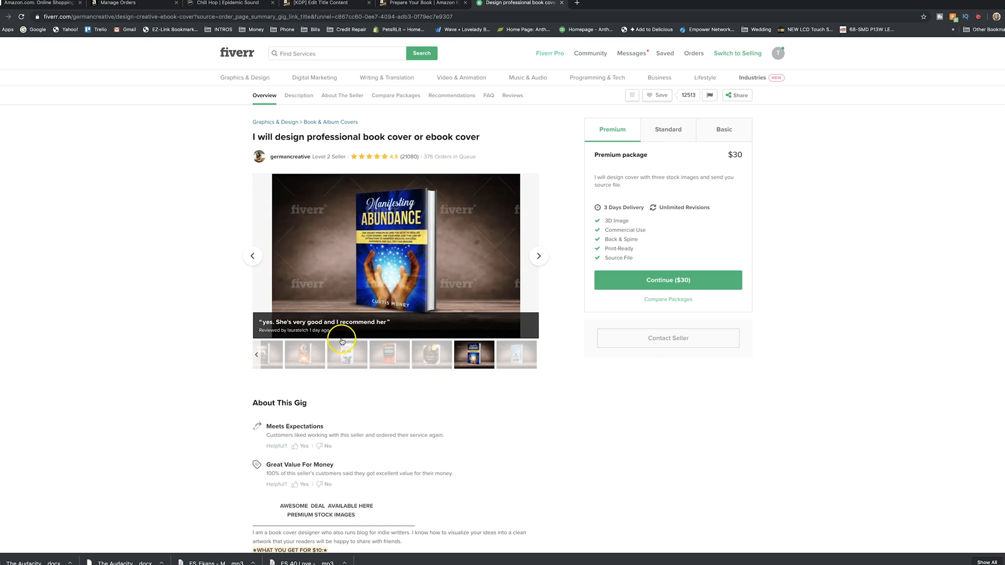
scroll(305, 354, left, 5)
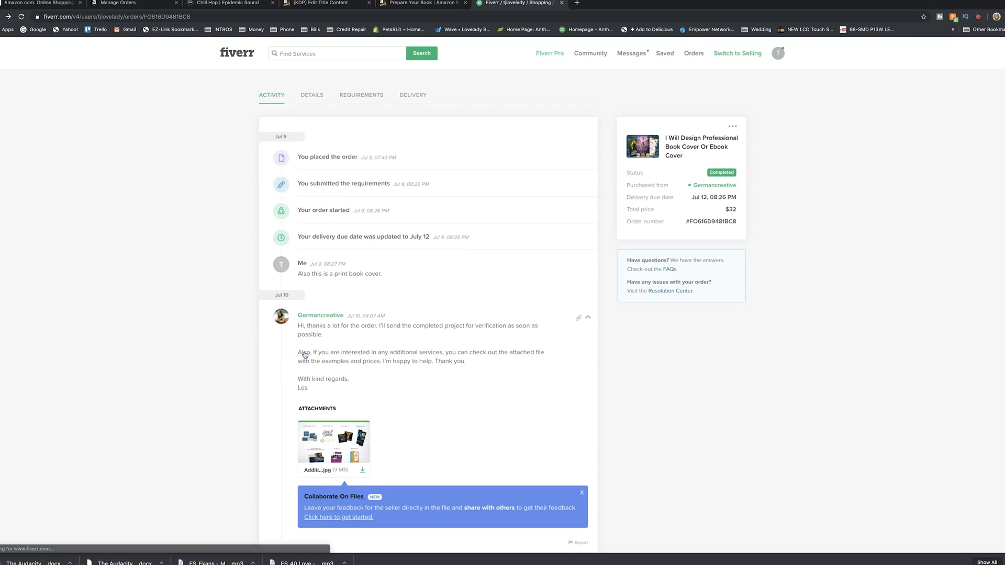
scroll(303, 352, right, 5)
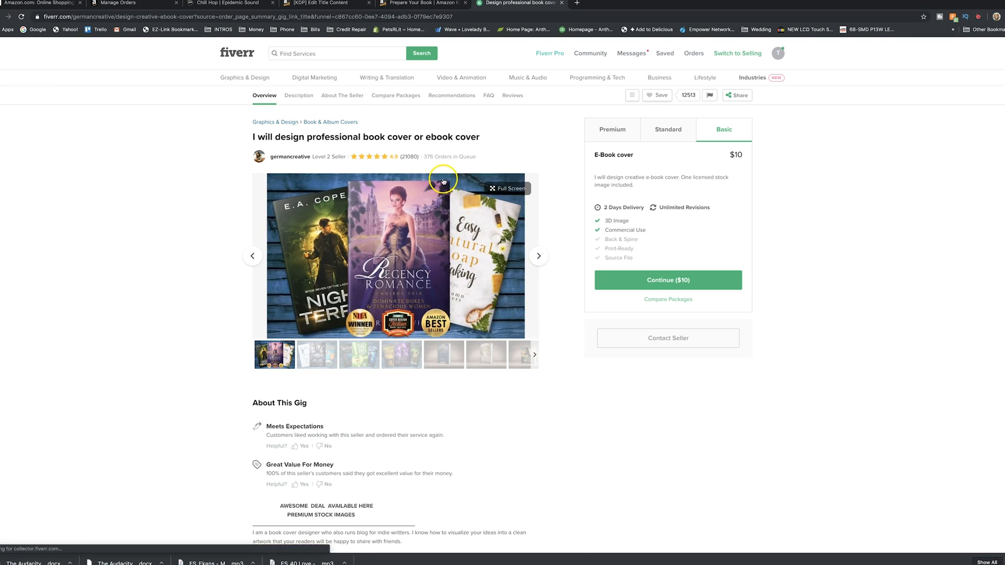
click(428, 3)
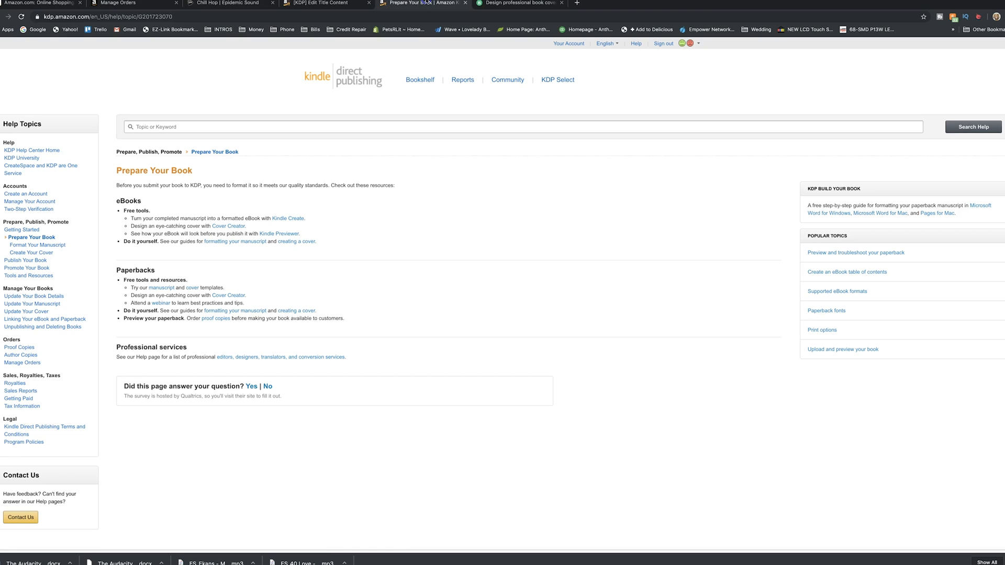
click(340, 5)
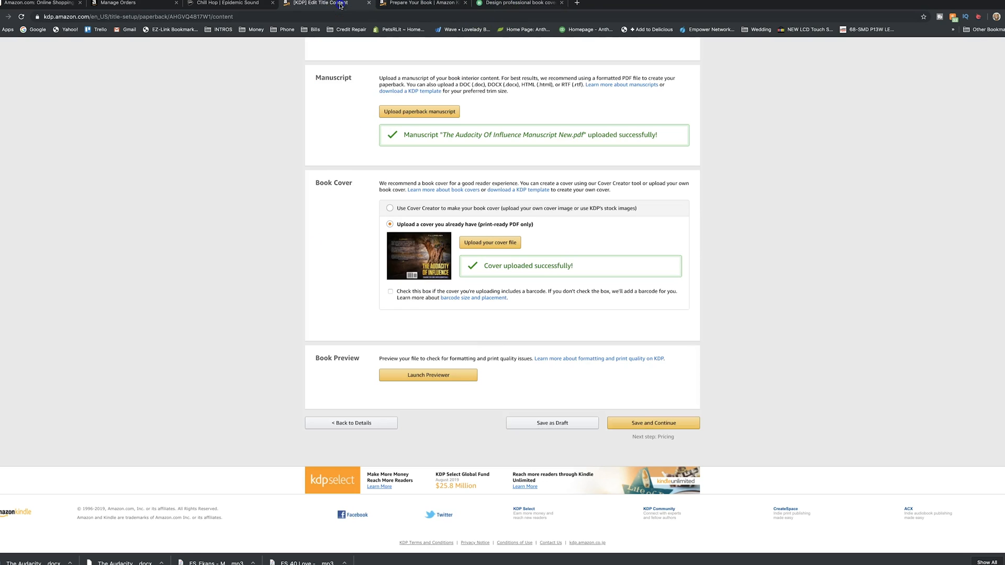
Recheck the paperback's print options and launch the print previewer for the uploaded manuscript and cover
scroll(478, 363, up, 6)
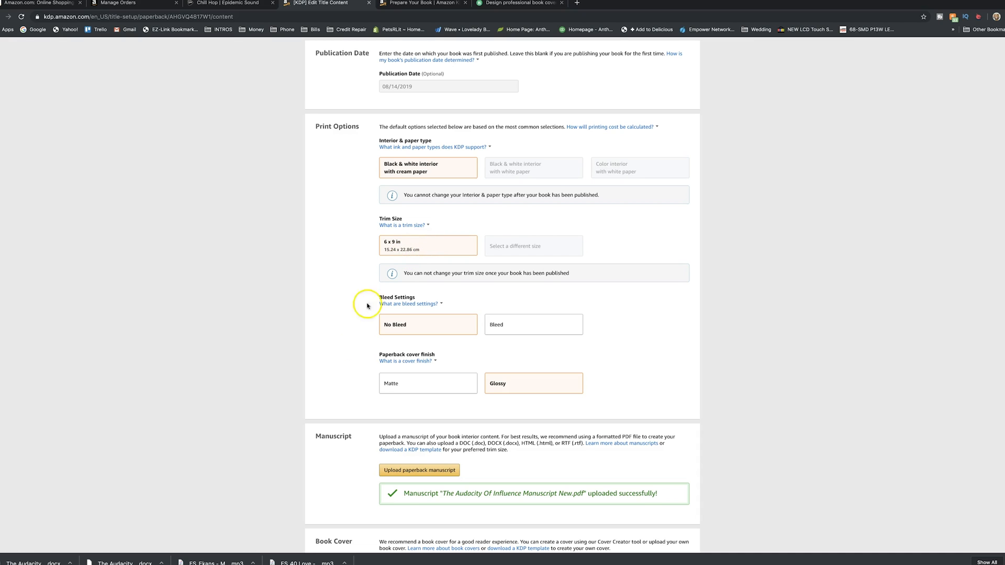
scroll(353, 380, down, 7)
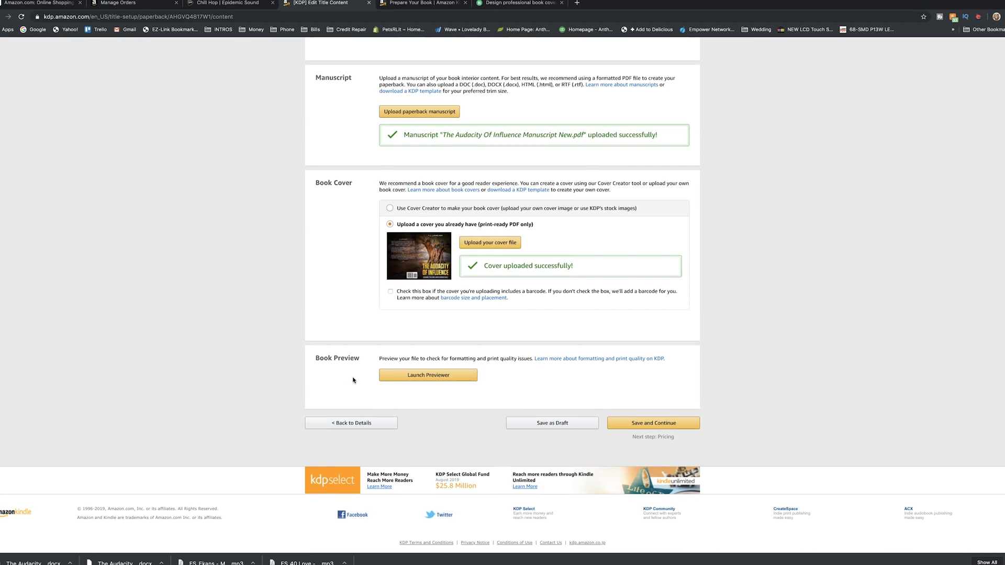
click(424, 375)
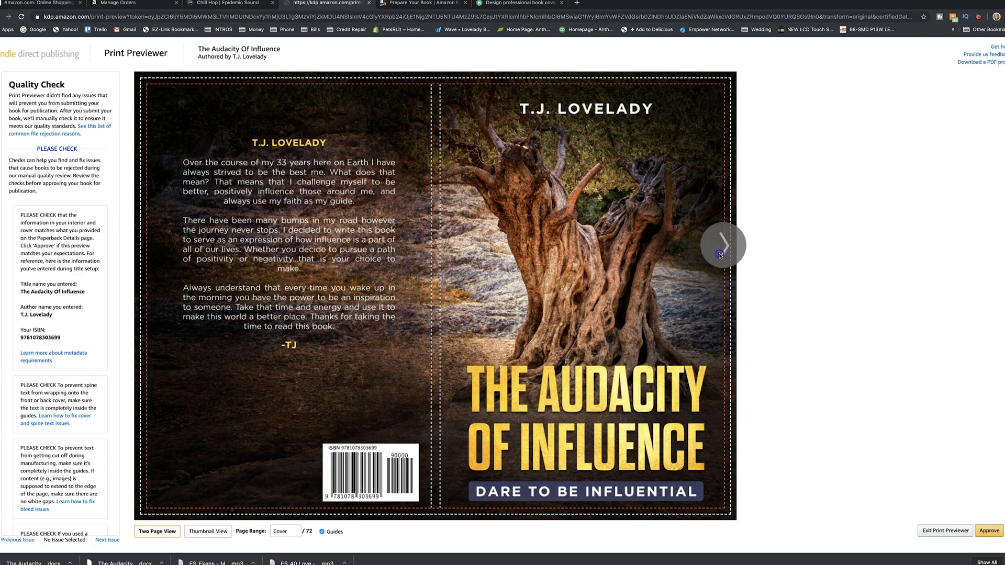
Page through the paperback preview from the cover and contents to the opening of Chapter Two
click(720, 255)
click(720, 246)
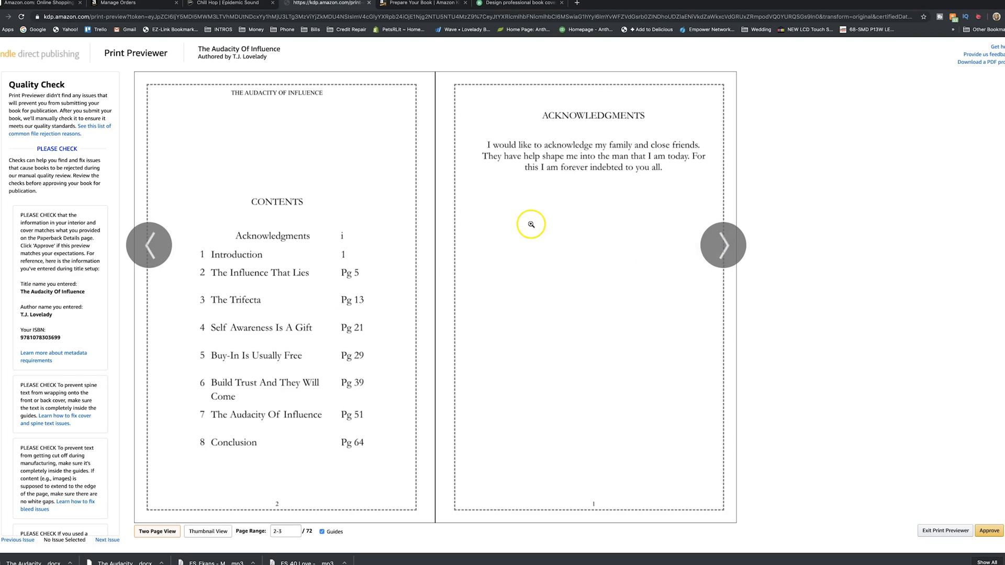
click(158, 248)
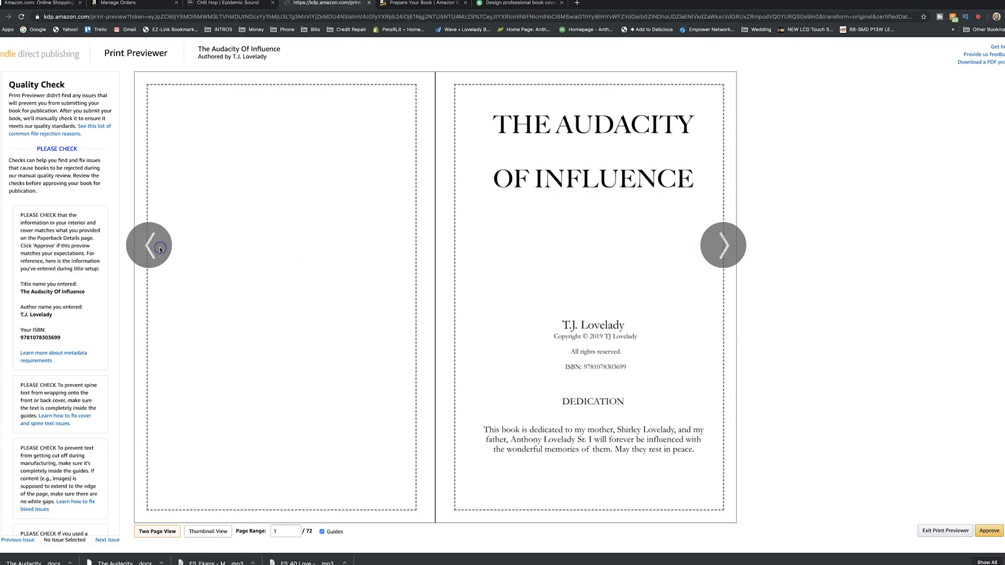
click(715, 259)
click(716, 258)
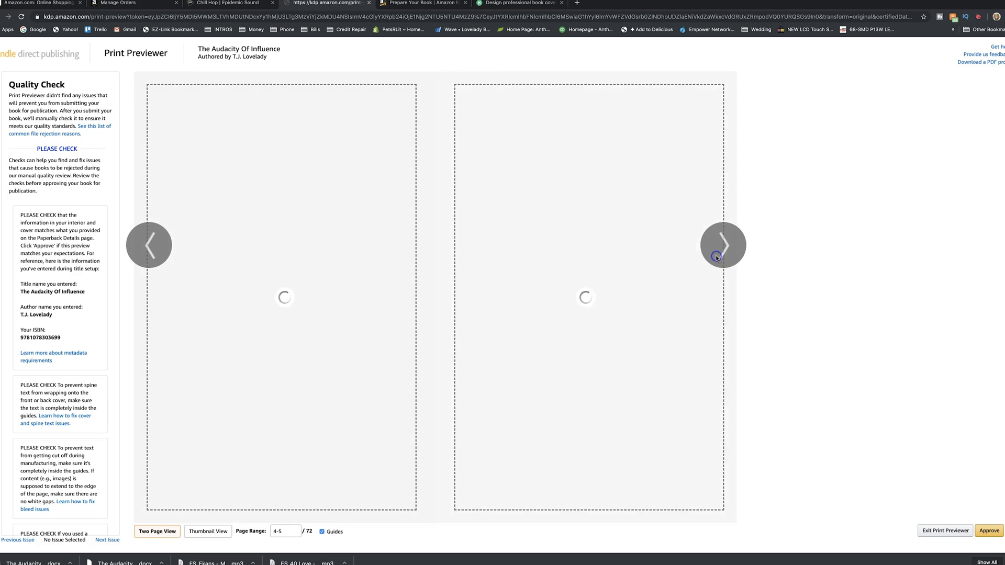
click(719, 245)
click(722, 247)
click(722, 246)
click(721, 247)
click(721, 247)
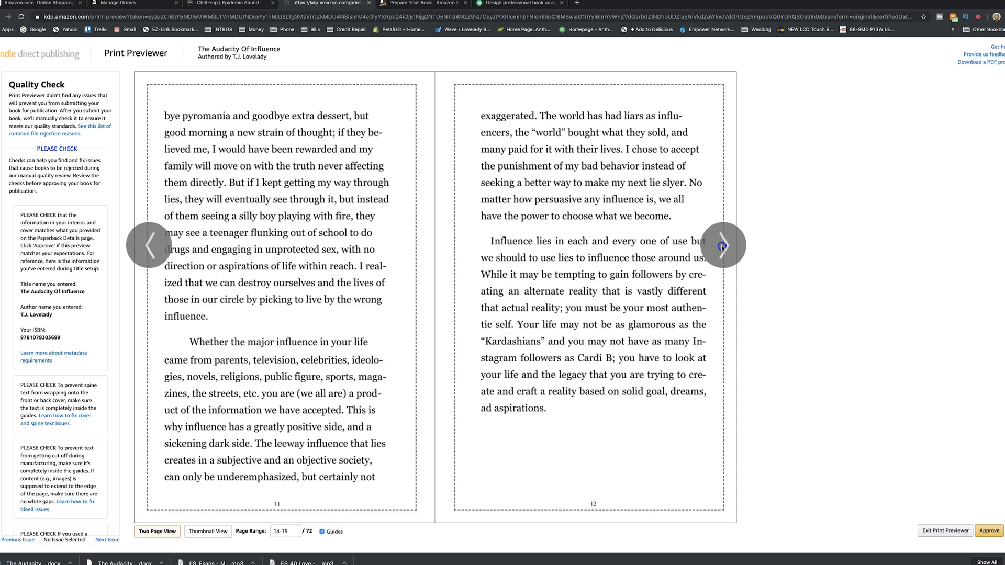
click(721, 247)
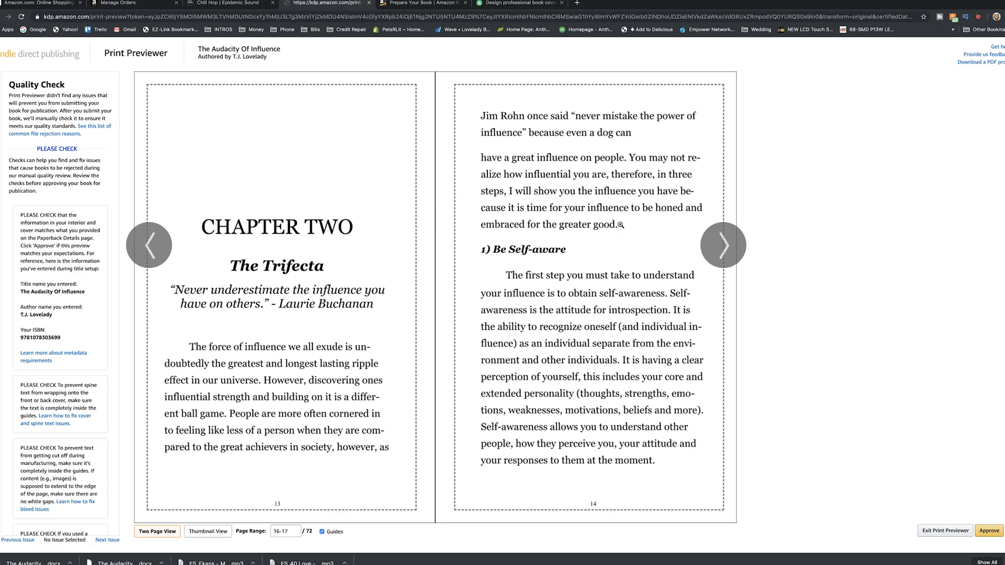
Exit the print previewer without approving and save the paperback content to continue to rights and pricing
click(945, 530)
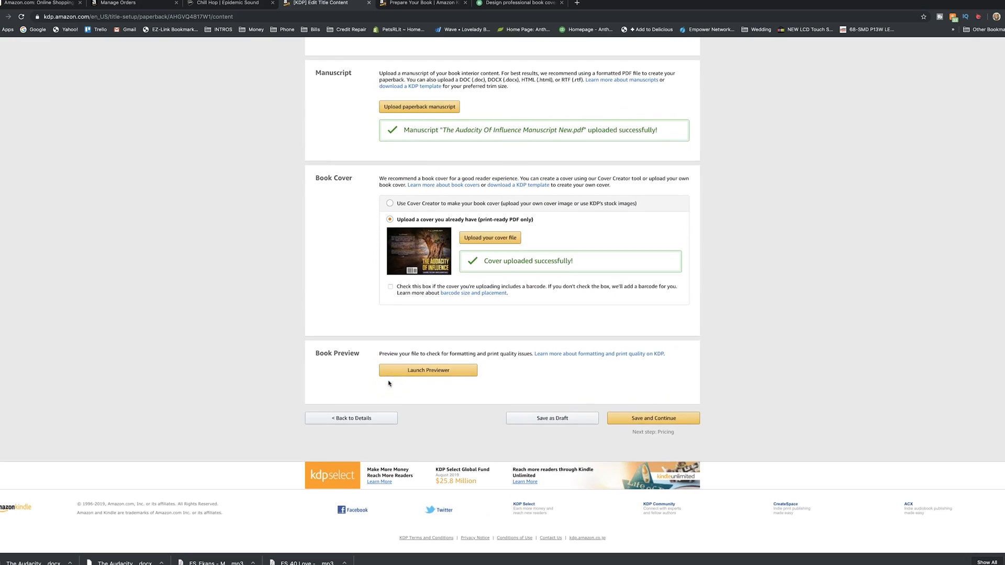
scroll(807, 389, up, 1)
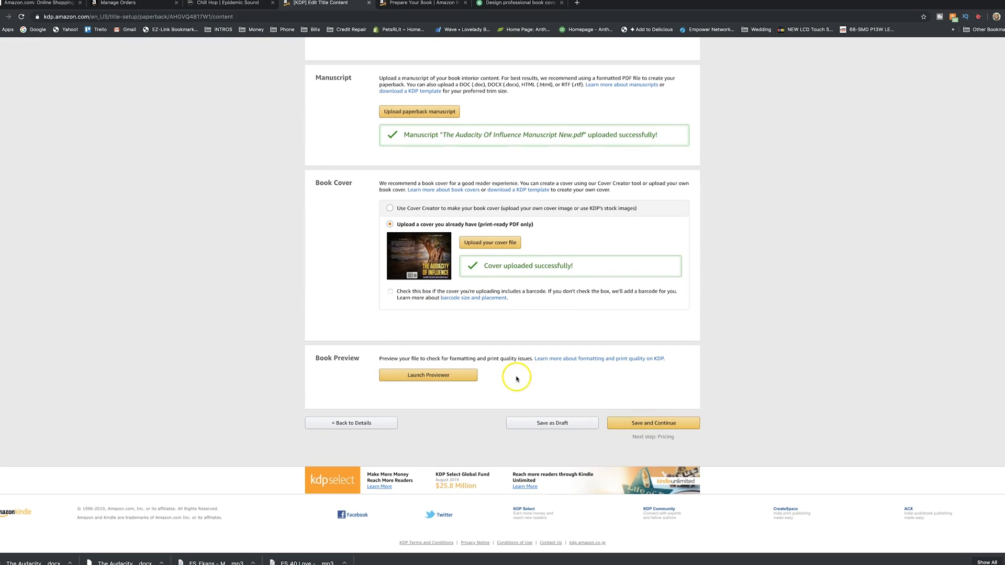
click(654, 426)
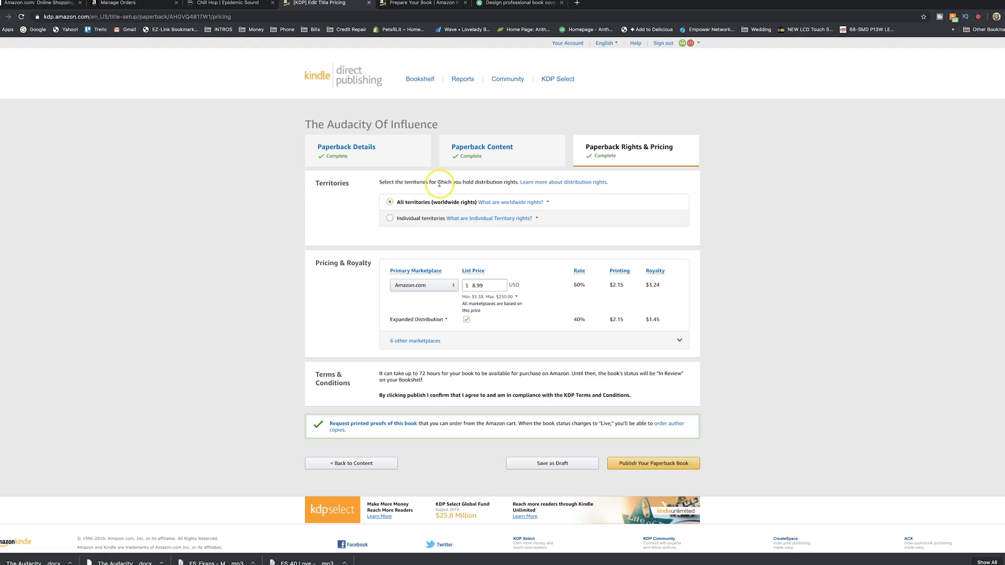
Review the paperback's territories and list price, and read the explanation of Expanded Distribution
click(323, 189)
click(329, 220)
click(442, 321)
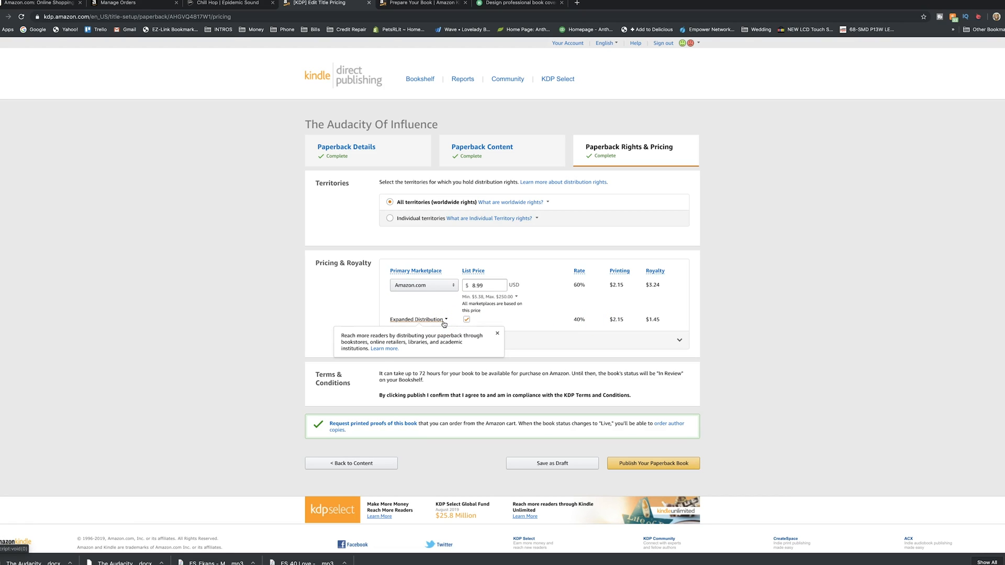
click(532, 308)
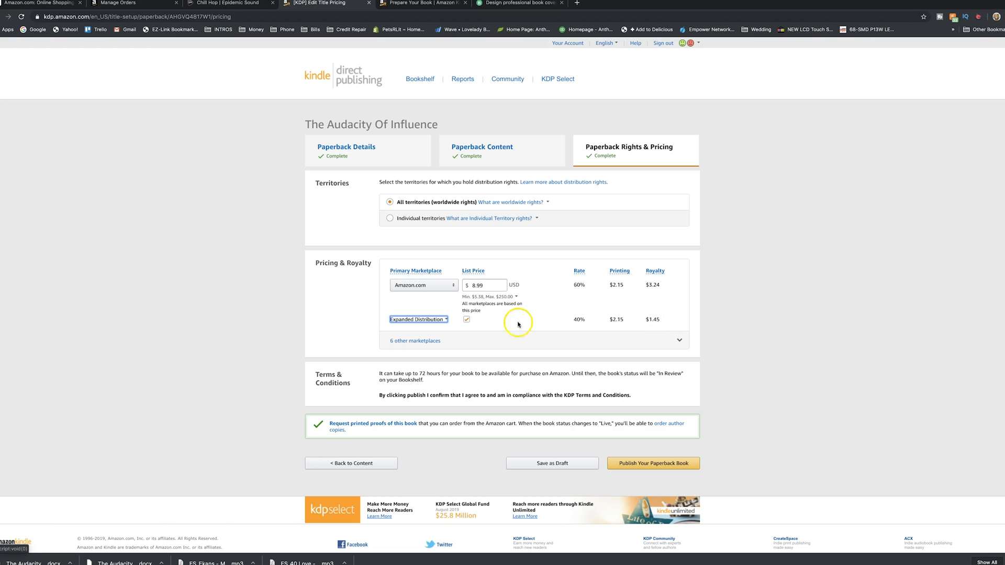
Expand the other marketplaces to review their prices and the minimum list price explanation, and collapse them again
click(414, 341)
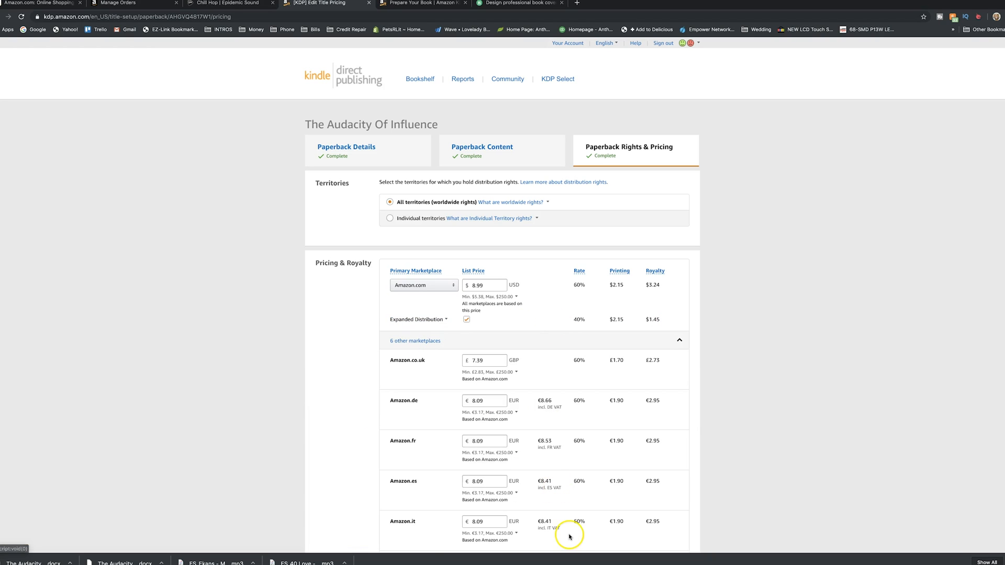
scroll(606, 426, down, 5)
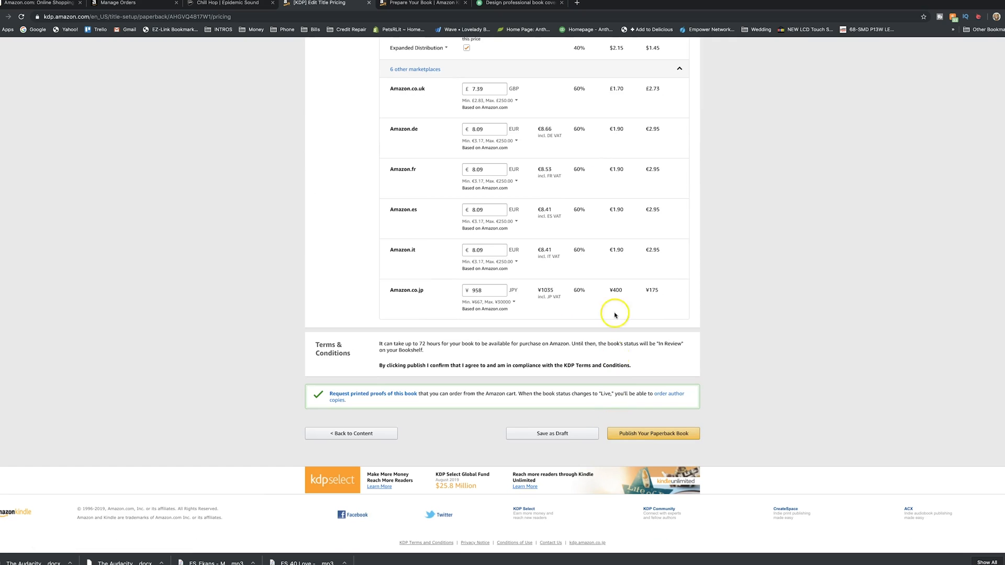
scroll(575, 254, up, 1)
scroll(576, 254, up, 1)
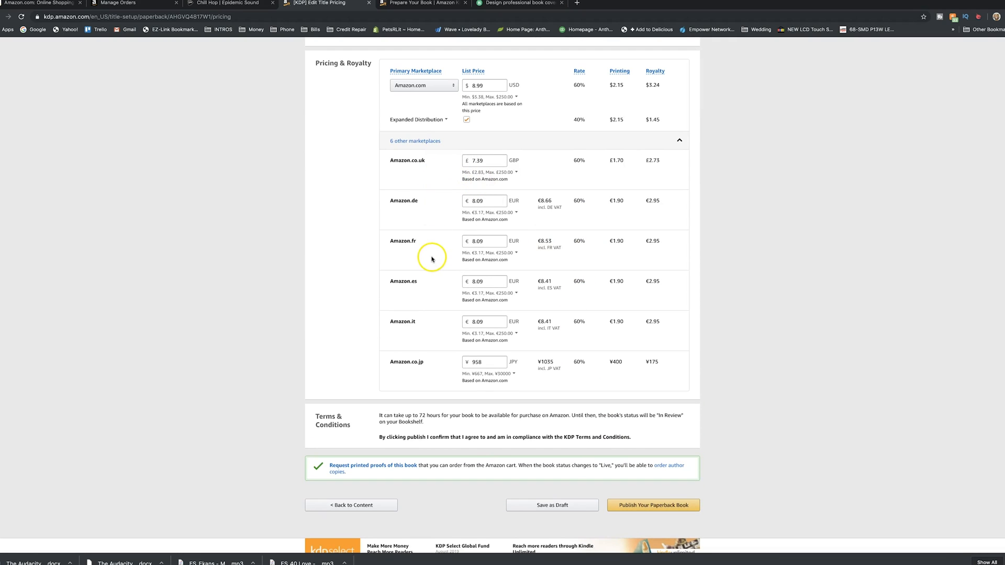
click(508, 292)
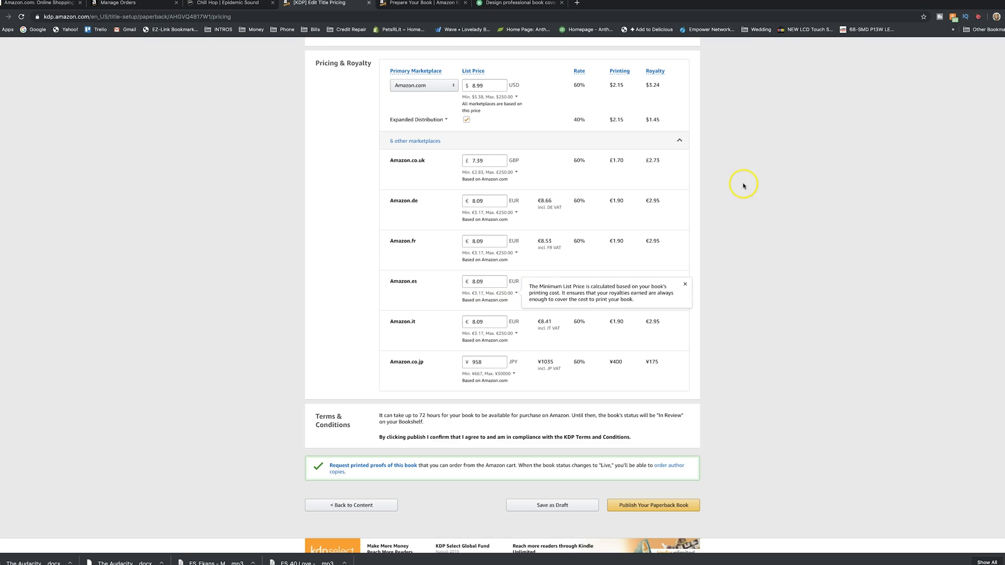
click(679, 141)
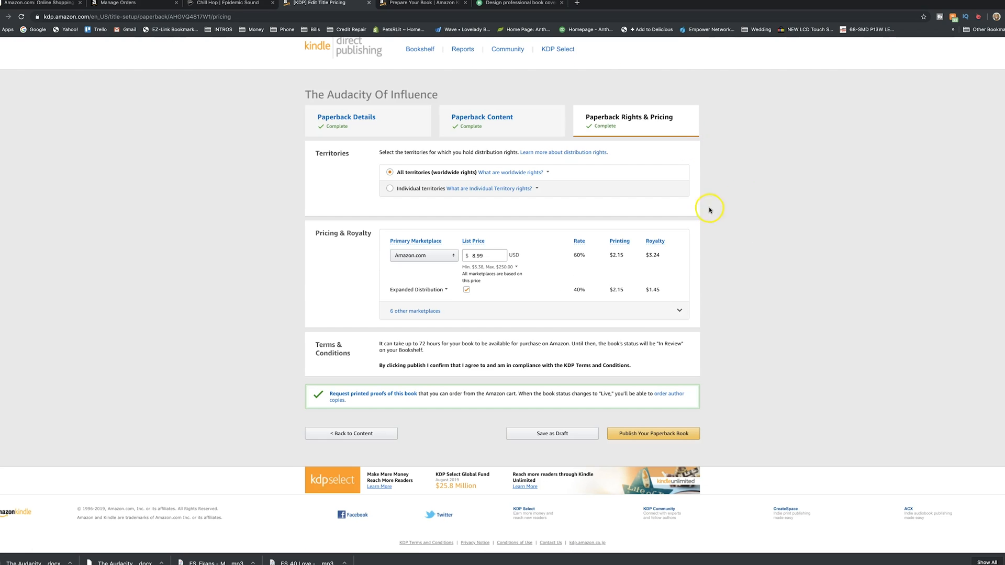